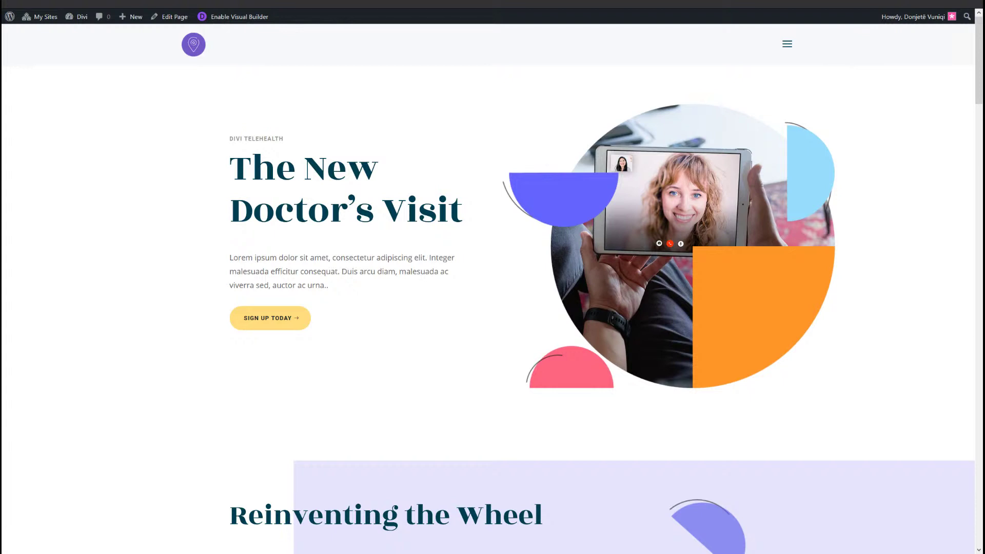
# Step: Preview the finished header by opening and closing its hamburger menu links at several scroll positions of the desktop page
pyautogui.click(788, 45)
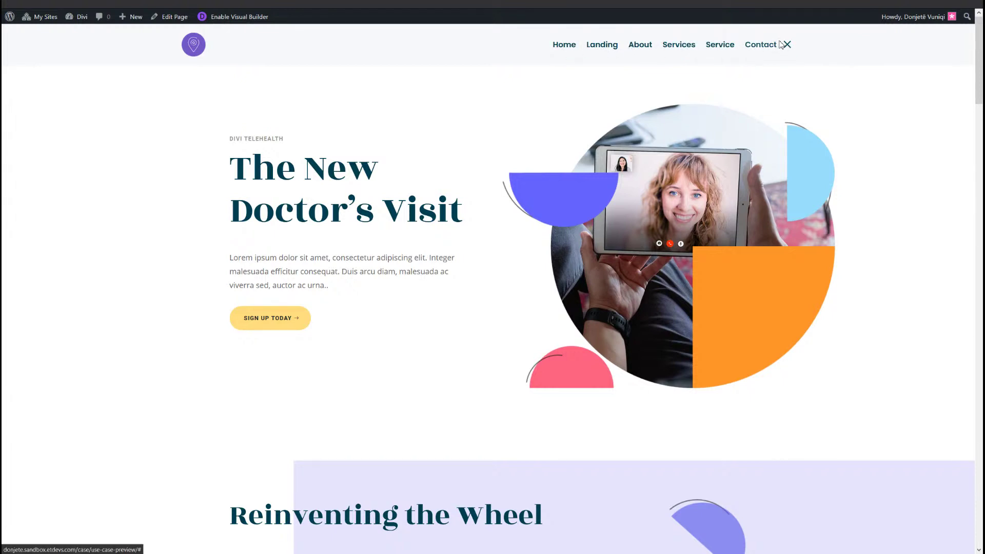
pyautogui.click(788, 48)
pyautogui.click(788, 47)
pyautogui.click(788, 47)
pyautogui.scroll(-7, 789, 51)
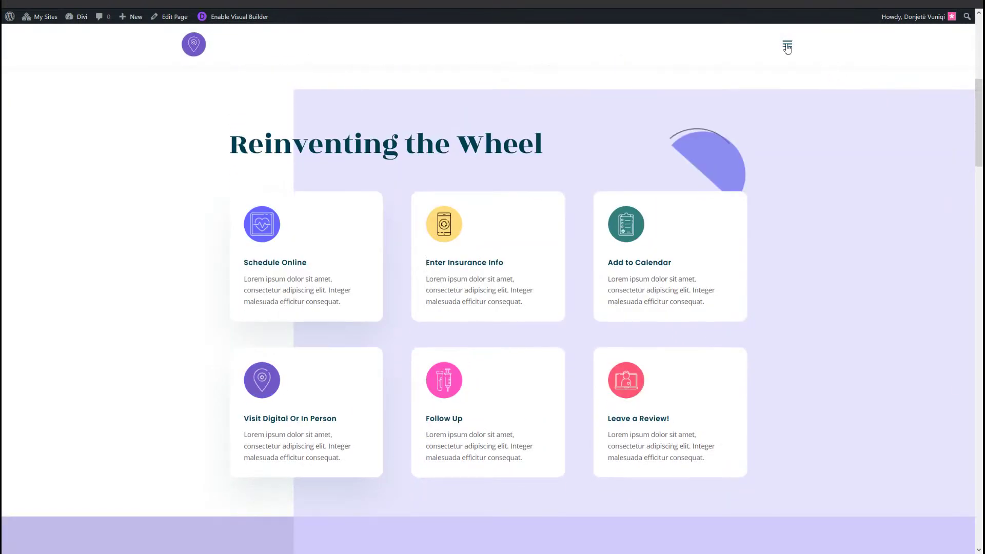
pyautogui.click(788, 47)
pyautogui.click(788, 47)
pyautogui.click(788, 47)
pyautogui.scroll(-4, 818, 156)
pyautogui.scroll(3, 815, 128)
pyautogui.click(787, 45)
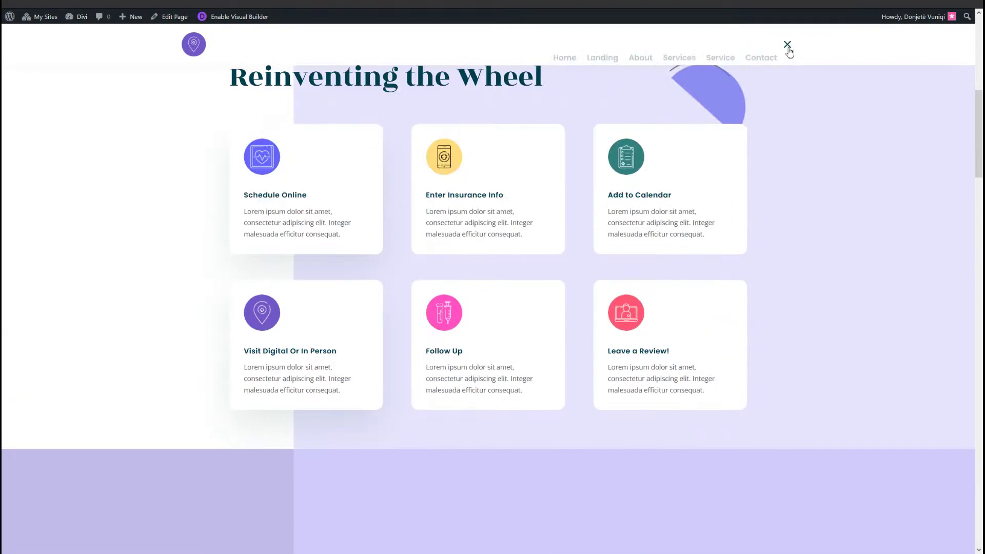
pyautogui.click(788, 46)
pyautogui.scroll(5, 844, 139)
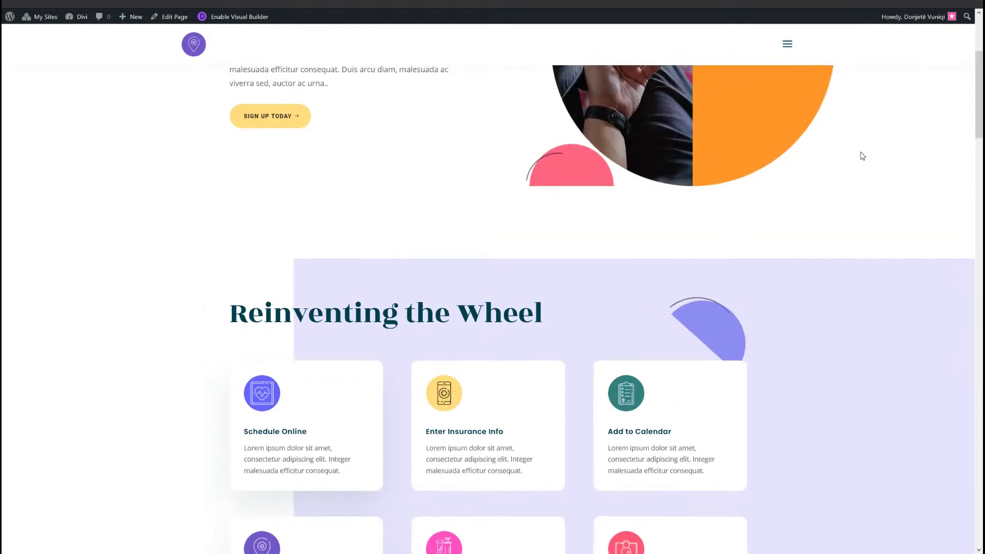
pyautogui.scroll(4, 847, 146)
pyautogui.scroll(-3, 828, 132)
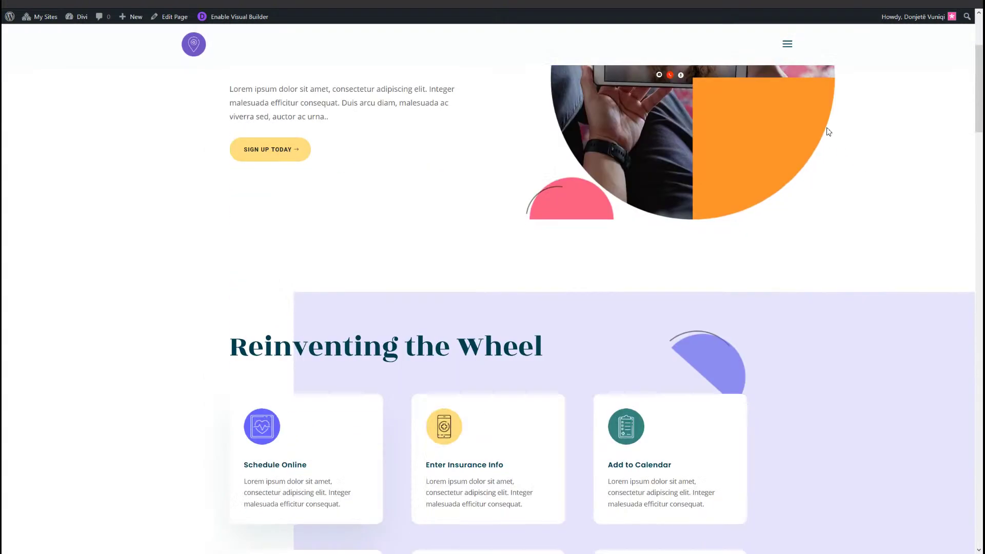
pyautogui.click(787, 46)
pyautogui.click(787, 46)
pyautogui.scroll(3, 908, 208)
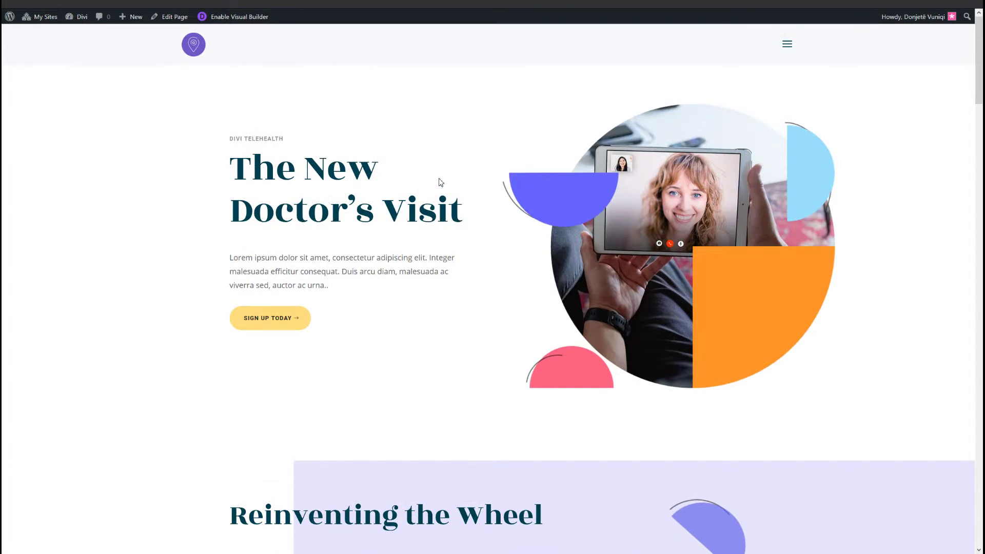
# Step: Preview the header menu at mobile width with the browser's developer tools, then toggle it again at desktop width
pyautogui.hotkey('ctrl', 'shift', 'i')
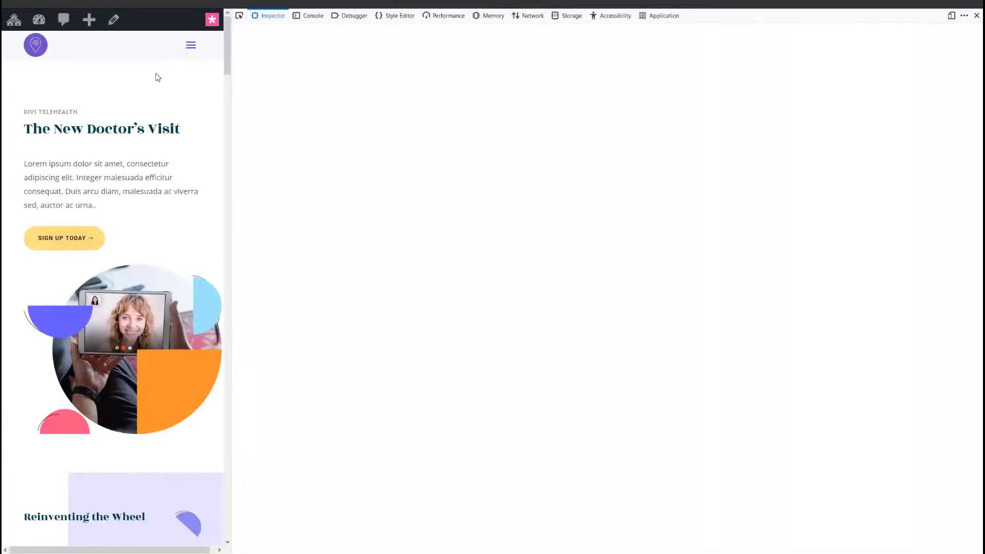
pyautogui.click(191, 47)
pyautogui.click(190, 51)
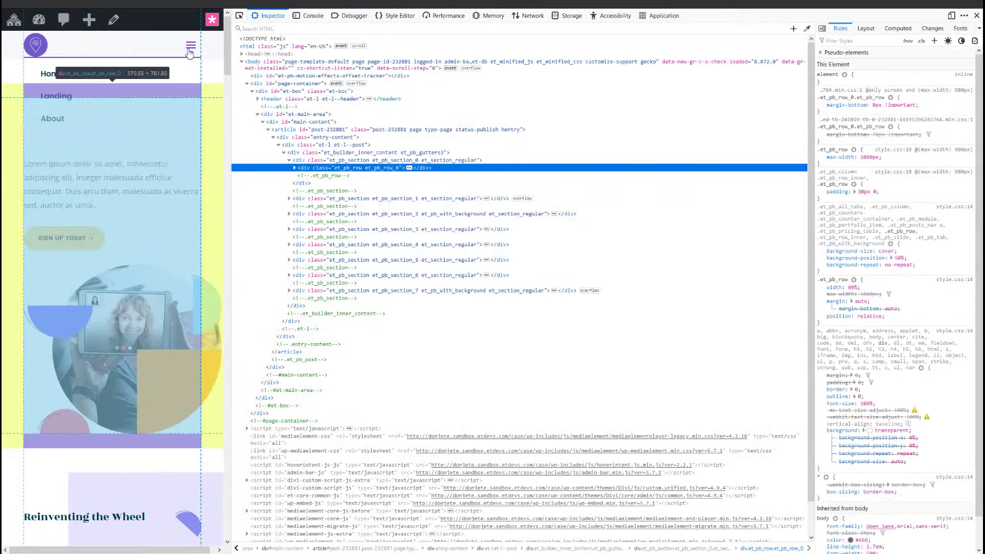
pyautogui.click(976, 15)
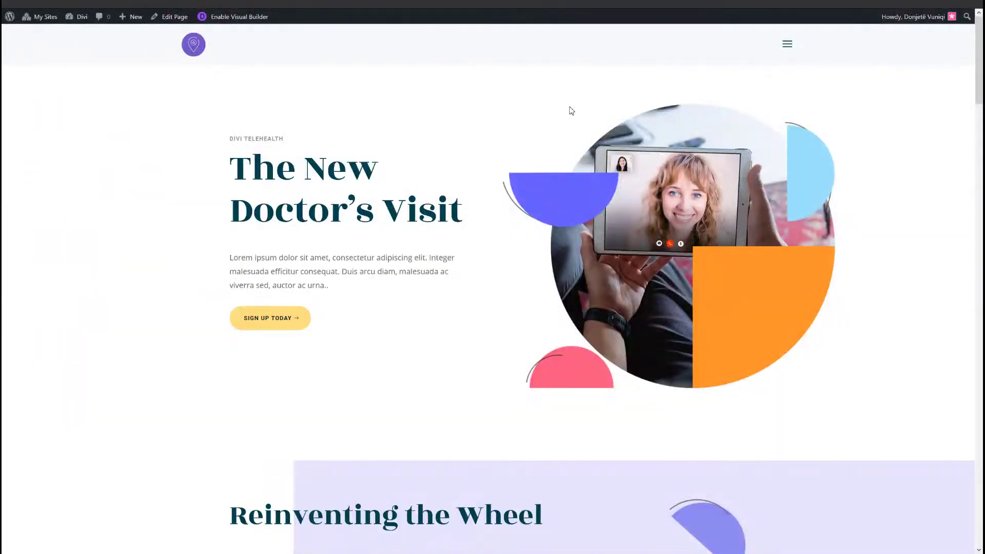
pyautogui.click(784, 47)
pyautogui.click(787, 50)
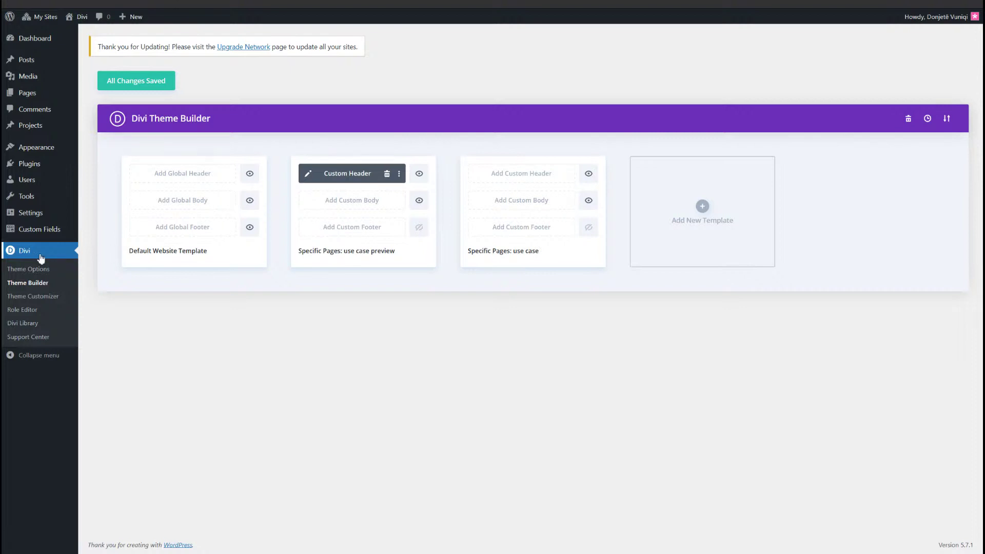
# Step: In the Divi Theme Builder, start building a custom header from scratch for the "Specific Pages: use case" template
pyautogui.click(55, 286)
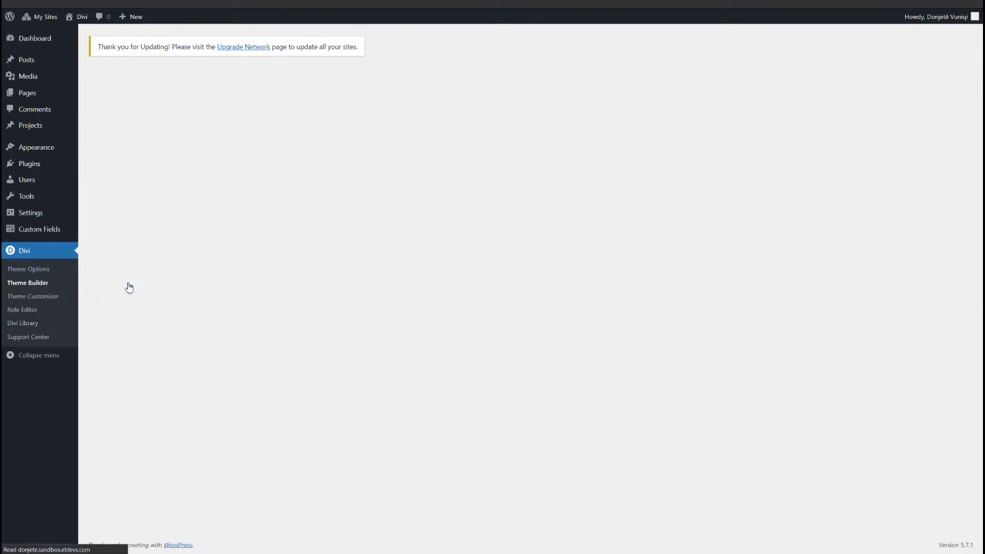
pyautogui.moveTo(296, 242)
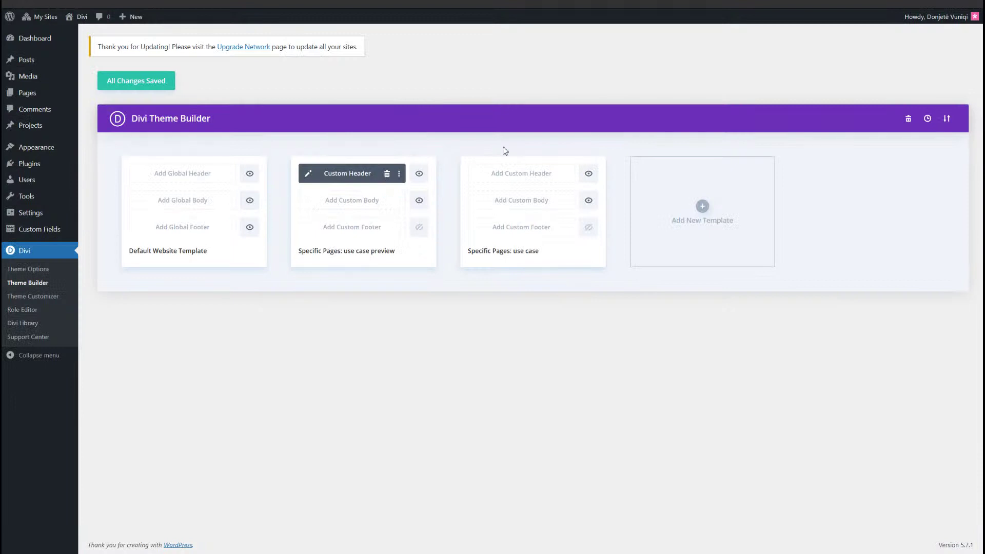
pyautogui.moveTo(559, 242)
pyautogui.click(540, 178)
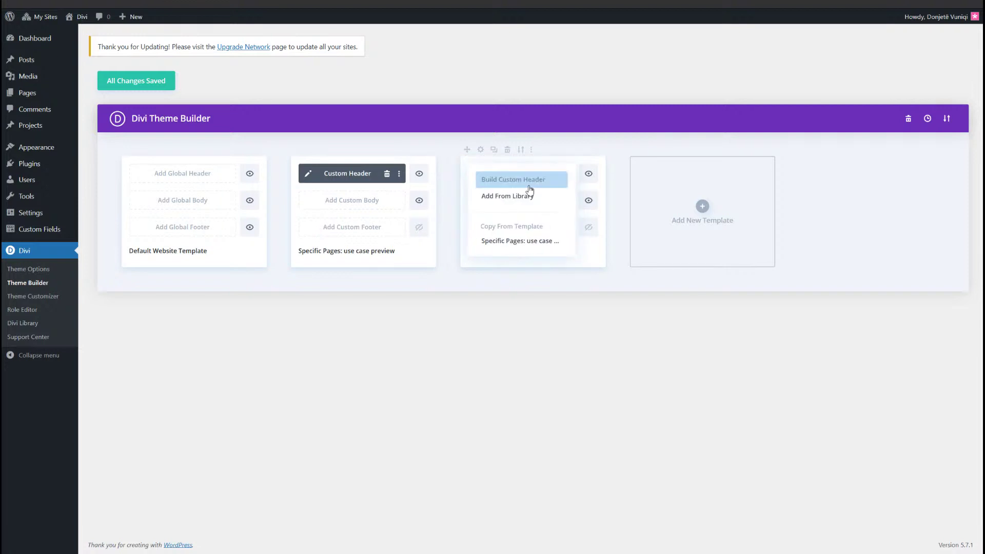
pyautogui.click(527, 190)
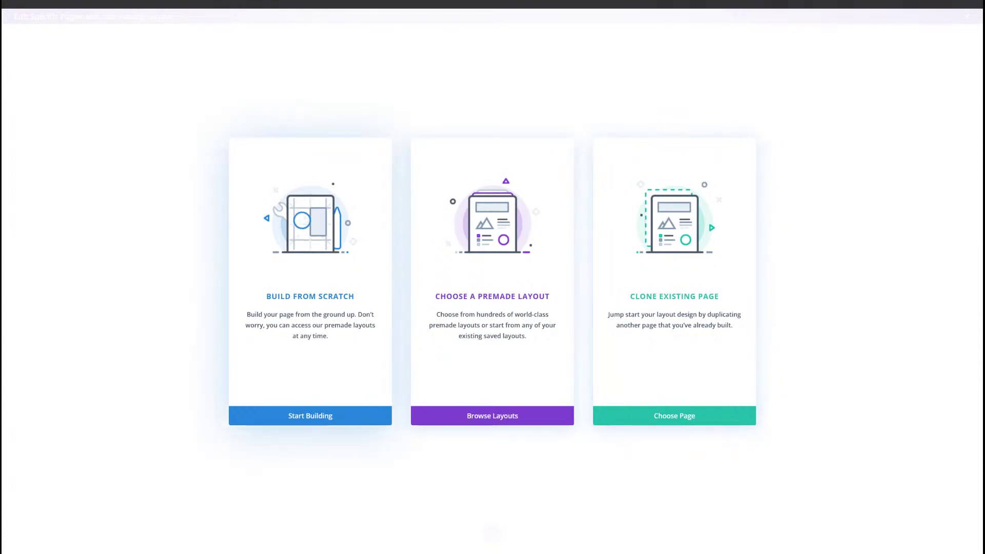
pyautogui.click(372, 413)
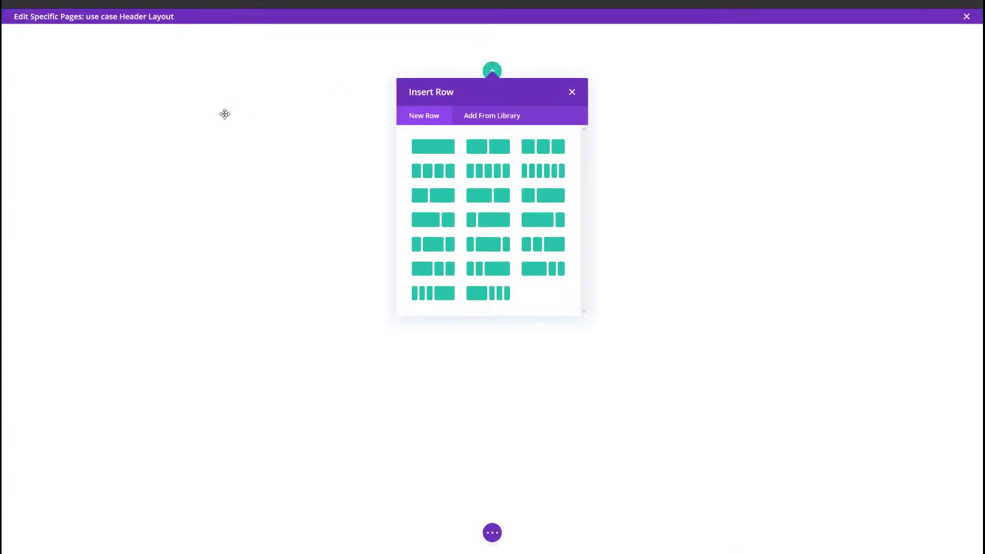
pyautogui.click(328, 66)
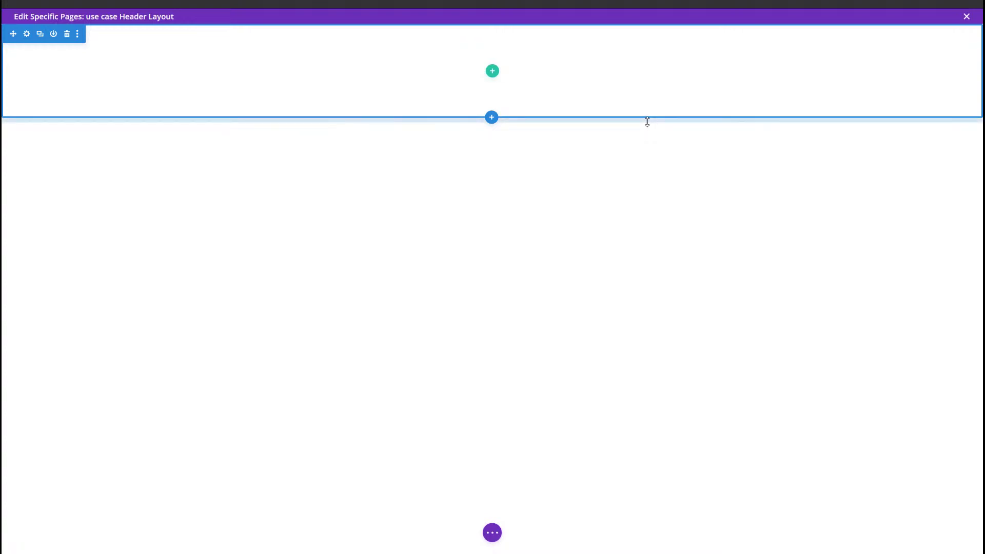
# Step: Set the header section's background color to #f6f9fb
pyautogui.click(28, 36)
pyautogui.moveTo(481, 97); pyautogui.dragTo(326, 67)
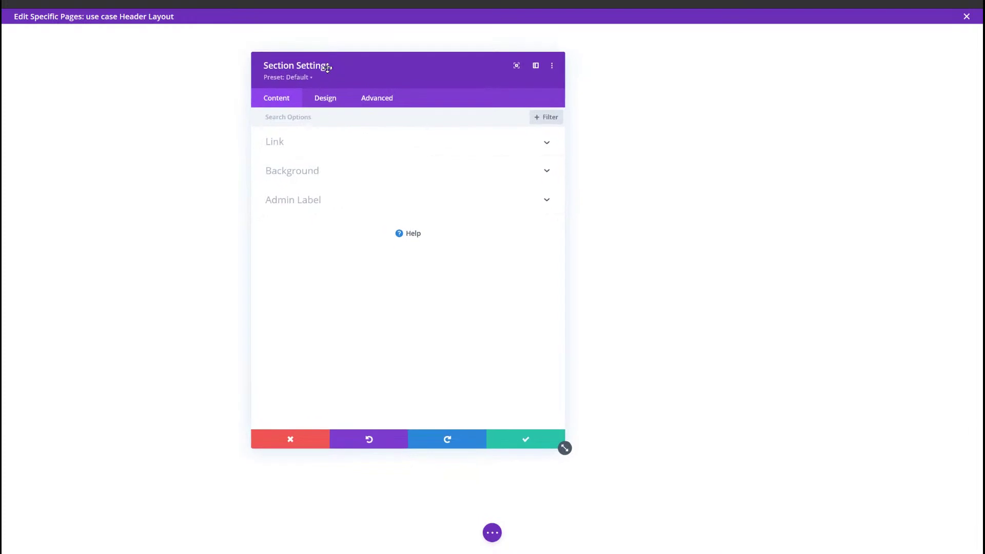
pyautogui.click(317, 165)
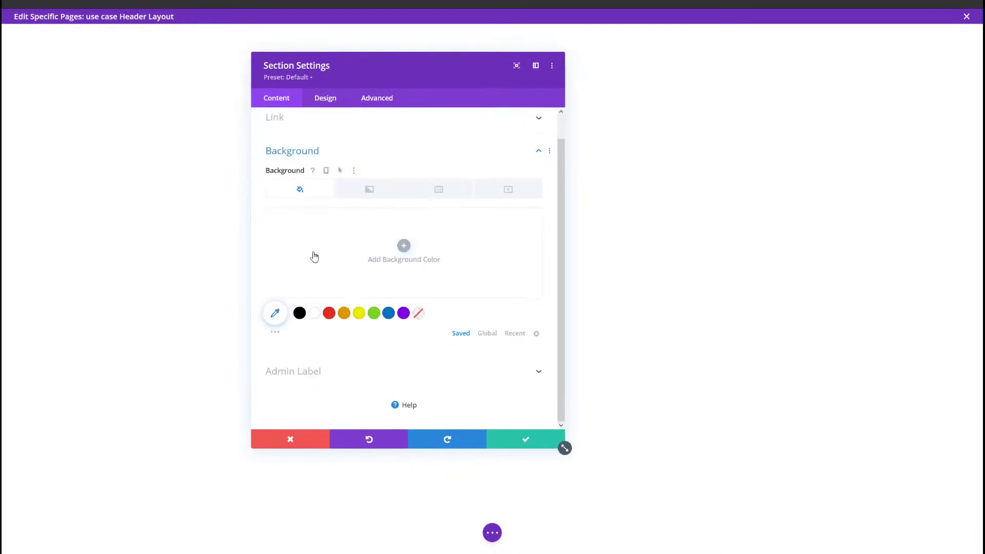
pyautogui.click(299, 237)
pyautogui.write('#f6f9fb')
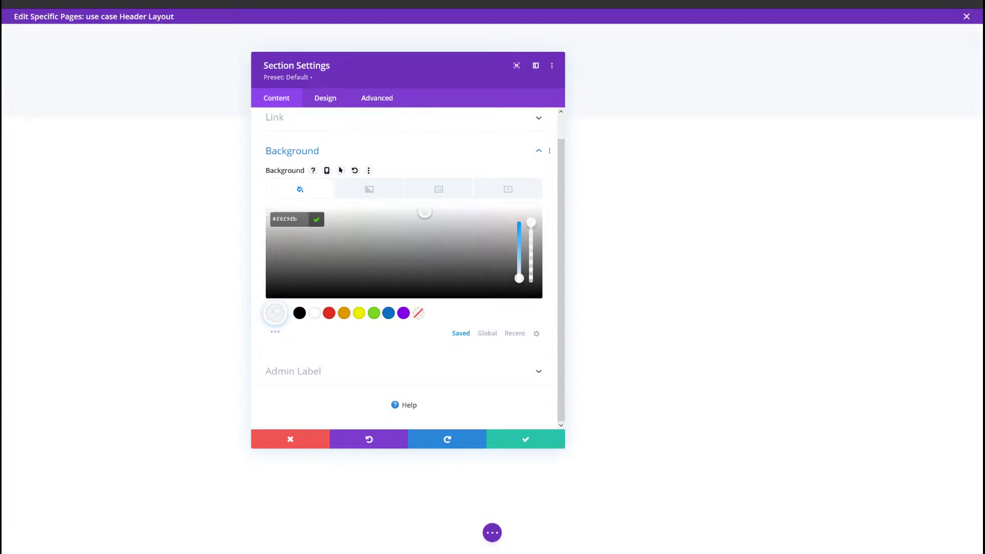
# Step: Set the header section's top and bottom padding to 0px and save the section settings
pyautogui.click(323, 98)
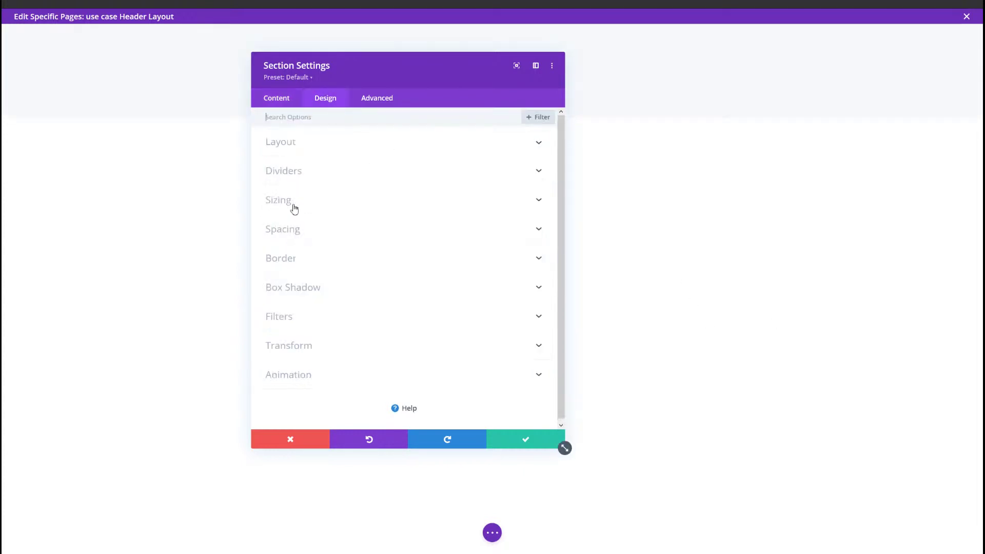
pyautogui.click(296, 229)
pyautogui.click(290, 209)
pyautogui.write('0')
pyautogui.click(332, 208)
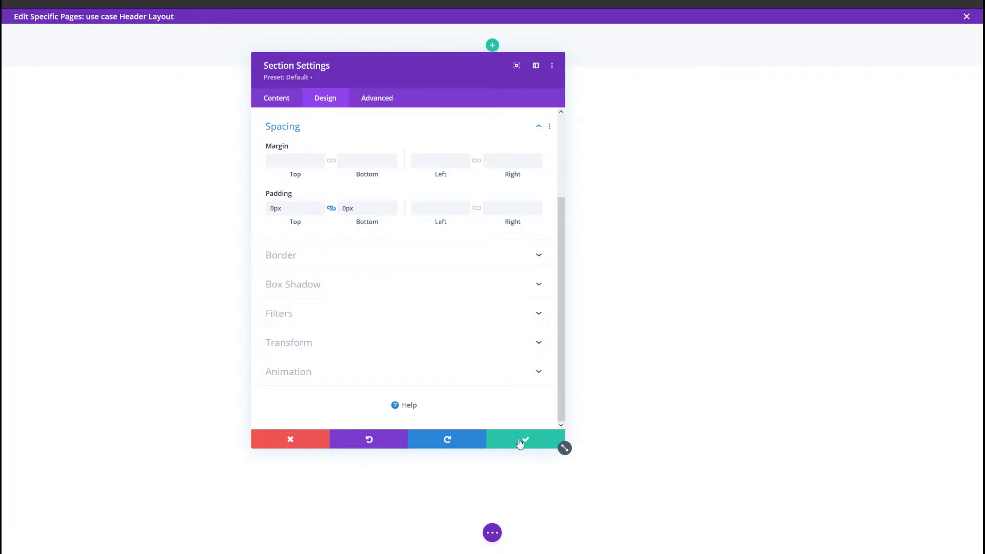
pyautogui.click(561, 444)
# Step: Insert a single-column row into the header section without adding a module
pyautogui.click(492, 47)
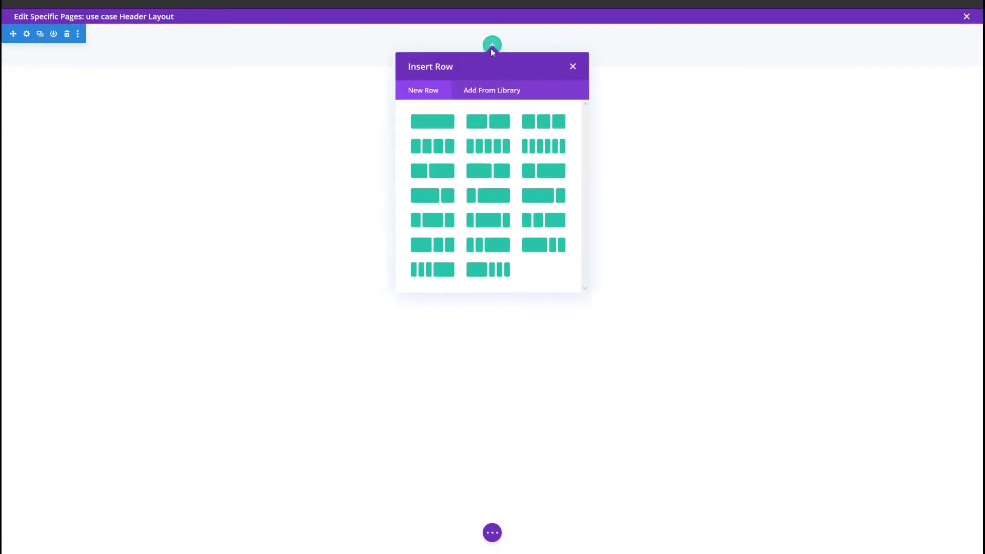
pyautogui.click(433, 122)
pyautogui.click(196, 169)
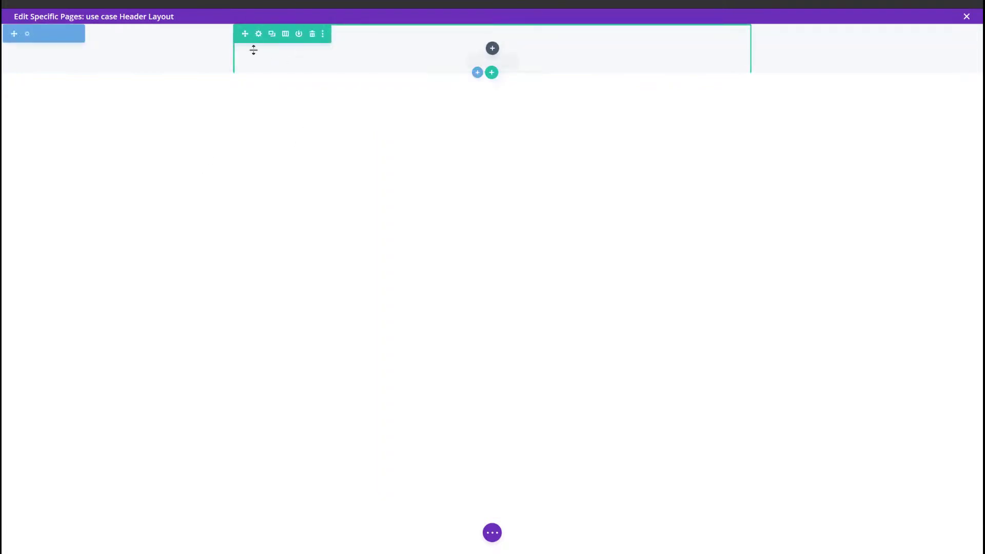
# Step: Set the header row's maximum width to 1280px
pyautogui.click(272, 34)
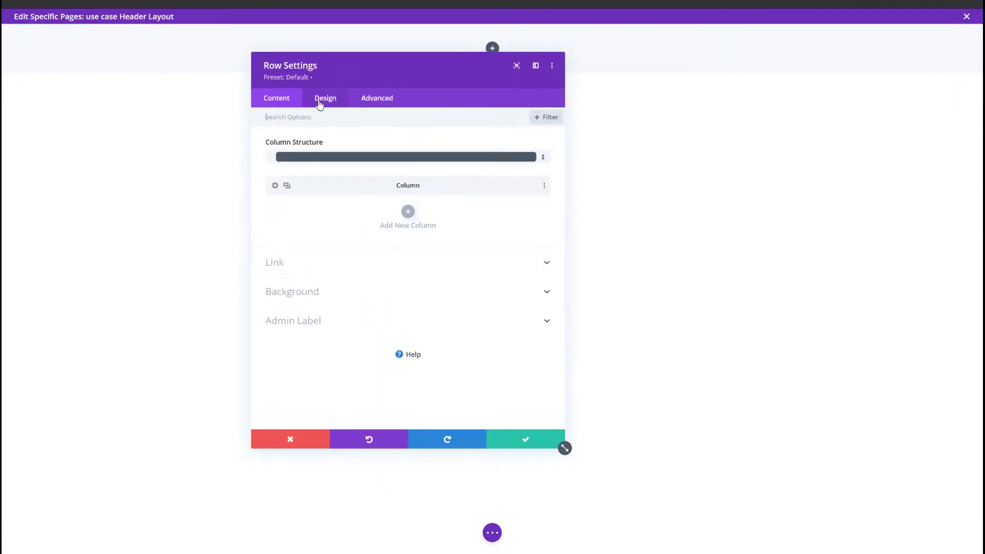
pyautogui.click(337, 107)
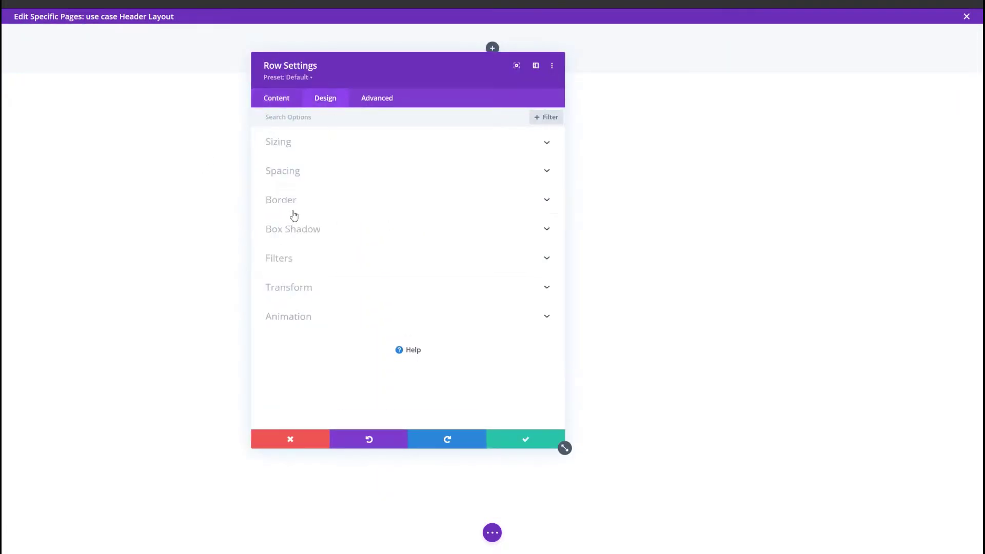
pyautogui.click(296, 146)
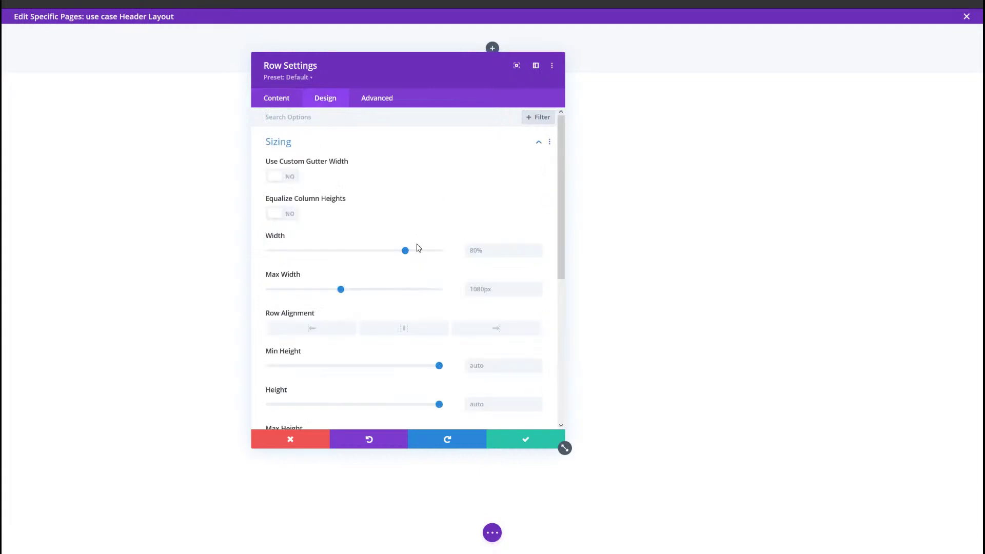
pyautogui.tripleClick(499, 284)
pyautogui.write('12')
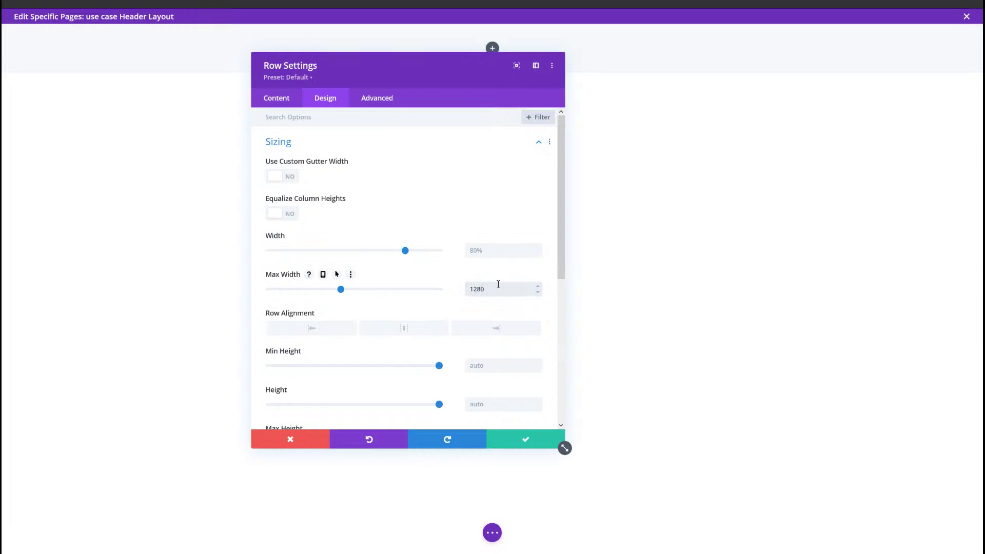
pyautogui.write('80px')
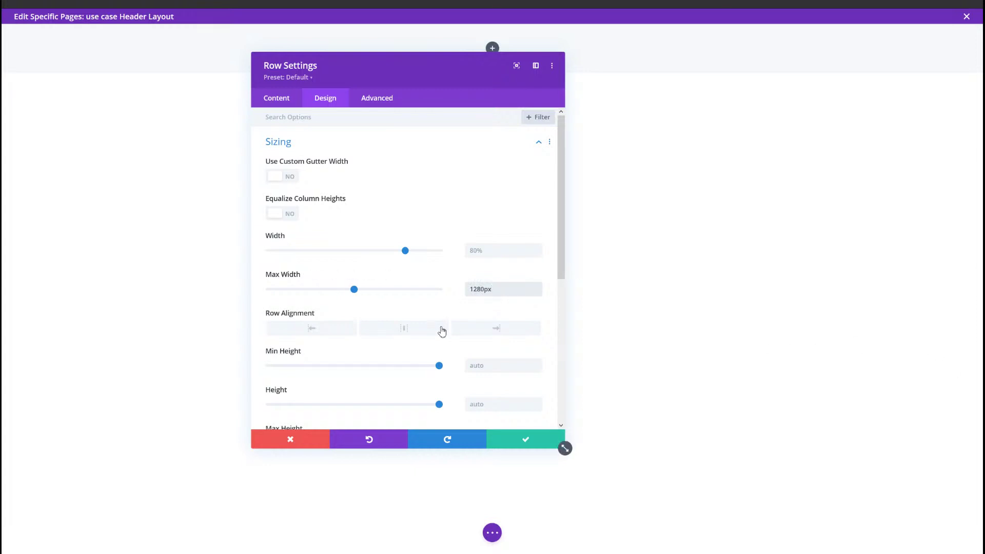
# Step: Set the header row's top and bottom padding to 5px and save the row settings
pyautogui.scroll(-4, 440, 330)
pyautogui.click(323, 300)
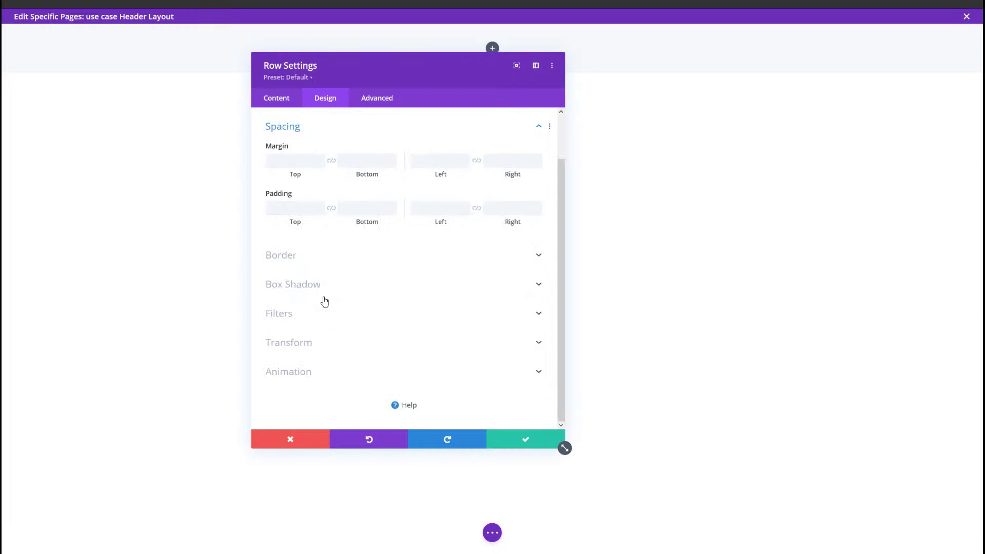
pyautogui.click(281, 206)
pyautogui.write('5px')
pyautogui.click(331, 207)
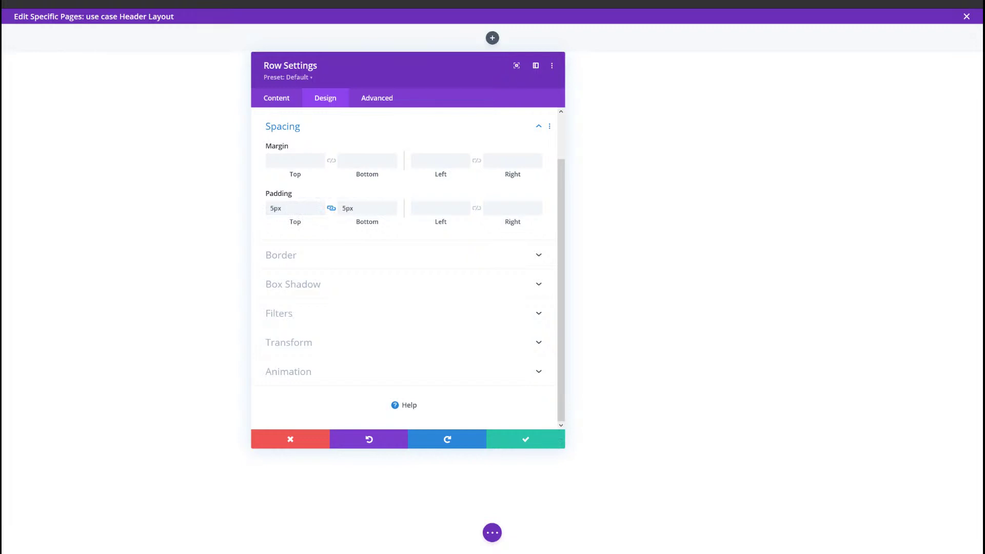
pyautogui.click(521, 447)
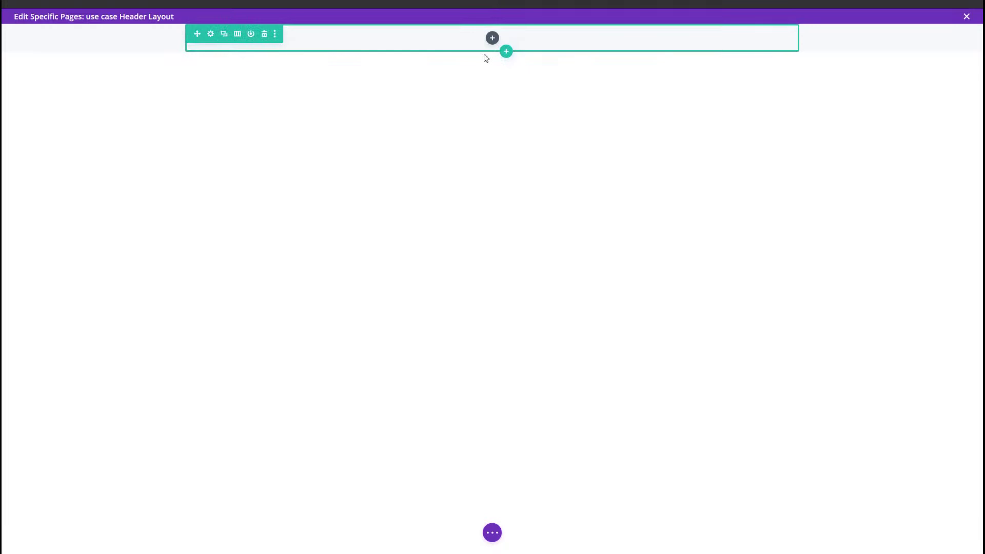
# Step: Add a Menu module to the header row
pyautogui.click(492, 37)
pyautogui.write('menu')
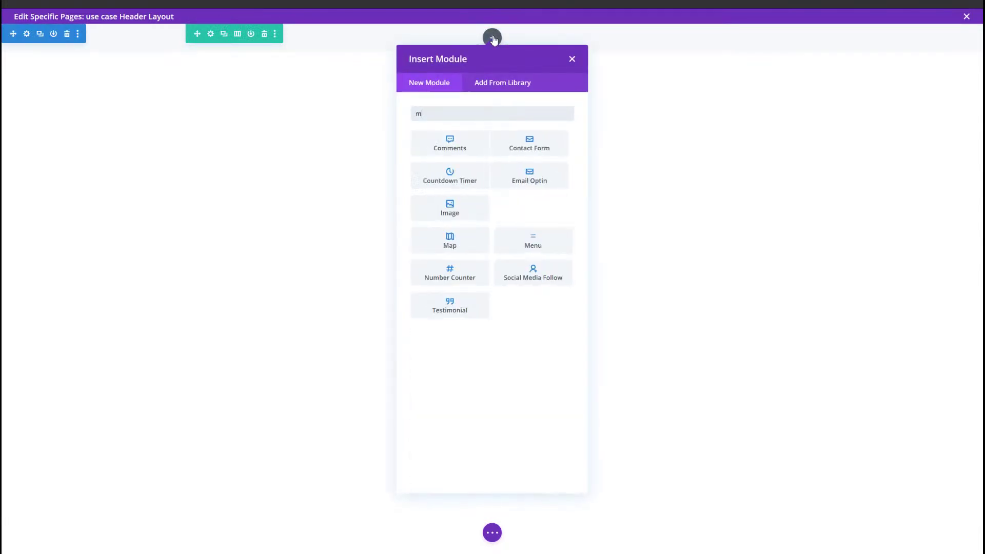
pyautogui.press('Return')
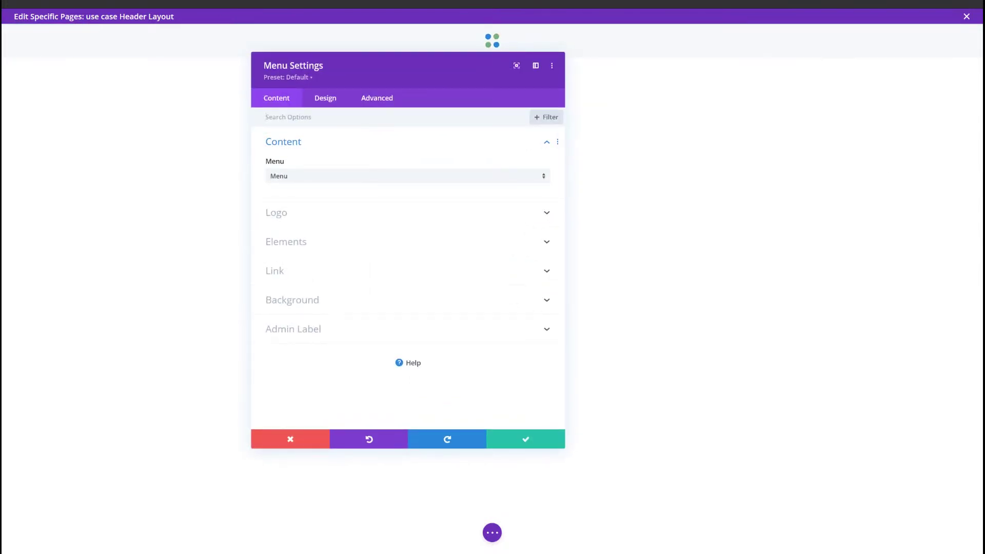
# Step: Use the purple location-pin image tele-health-care_icon_04-1.png as the menu logo and remove the menu module's background color
pyautogui.click(352, 220)
pyautogui.click(353, 220)
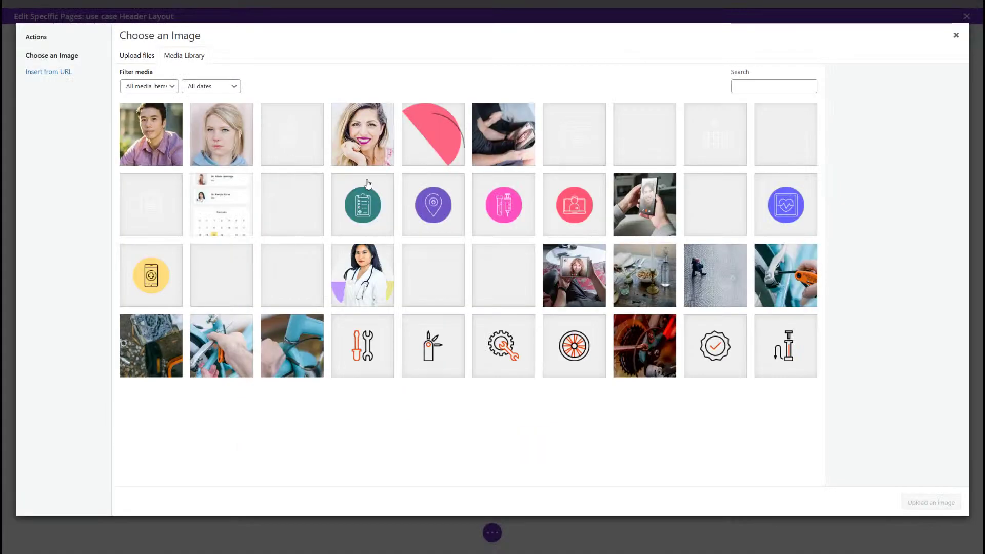
pyautogui.click(428, 203)
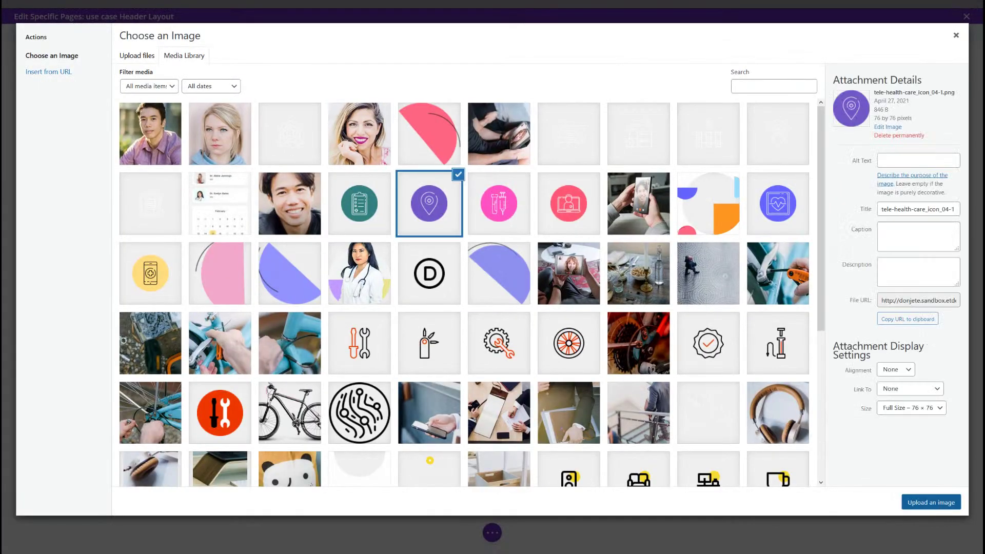
pyautogui.click(935, 507)
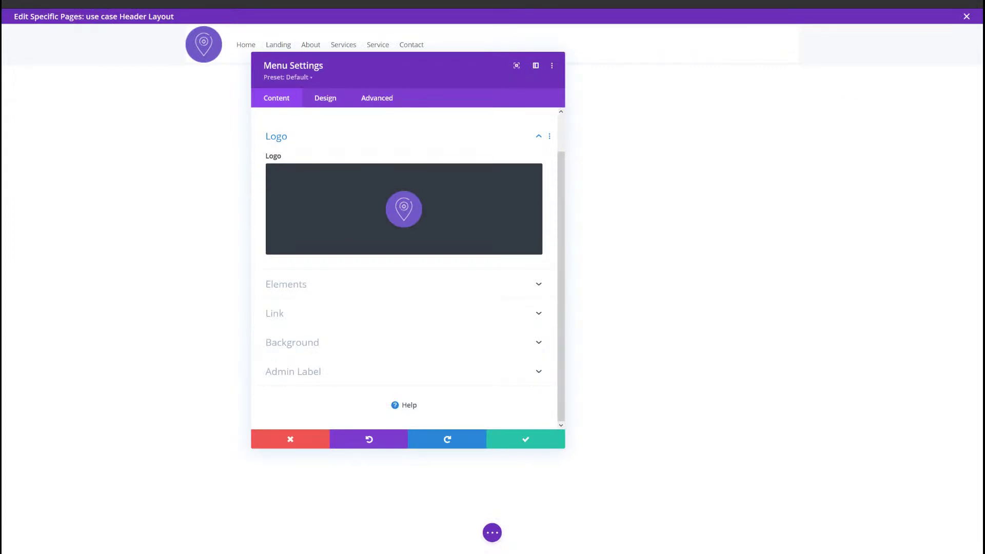
pyautogui.click(310, 344)
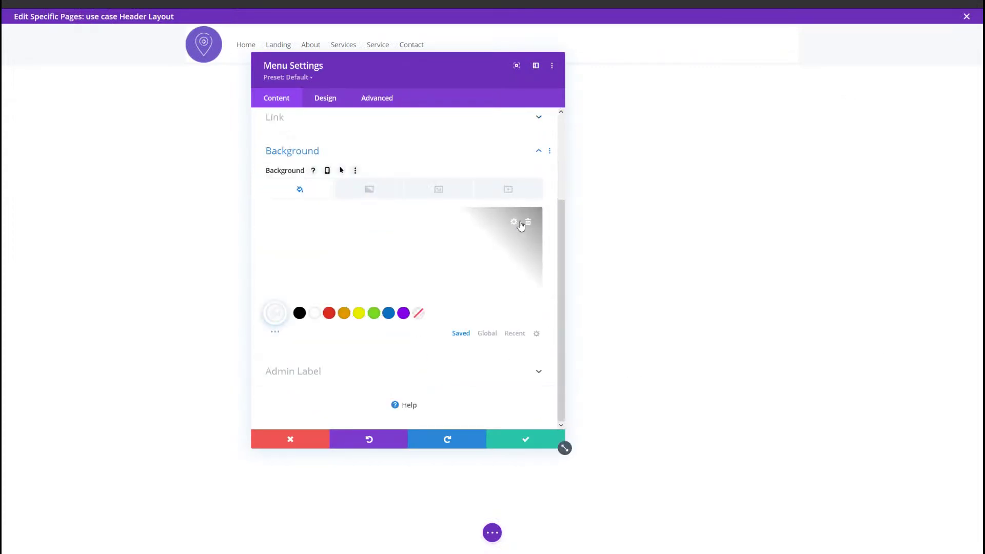
pyautogui.click(528, 224)
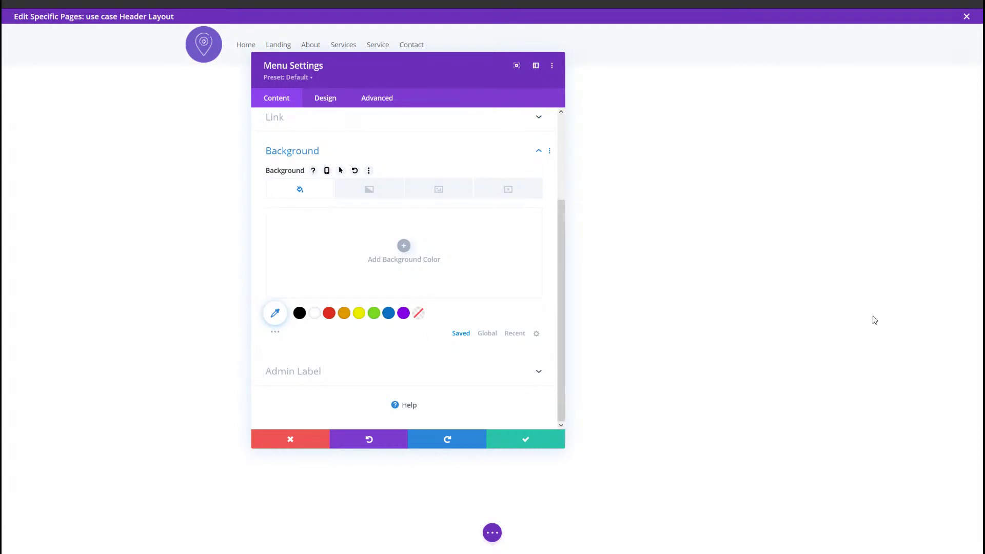
# Step: Set the menu text font to Poppins with a Semi Bold weight
pyautogui.click(327, 101)
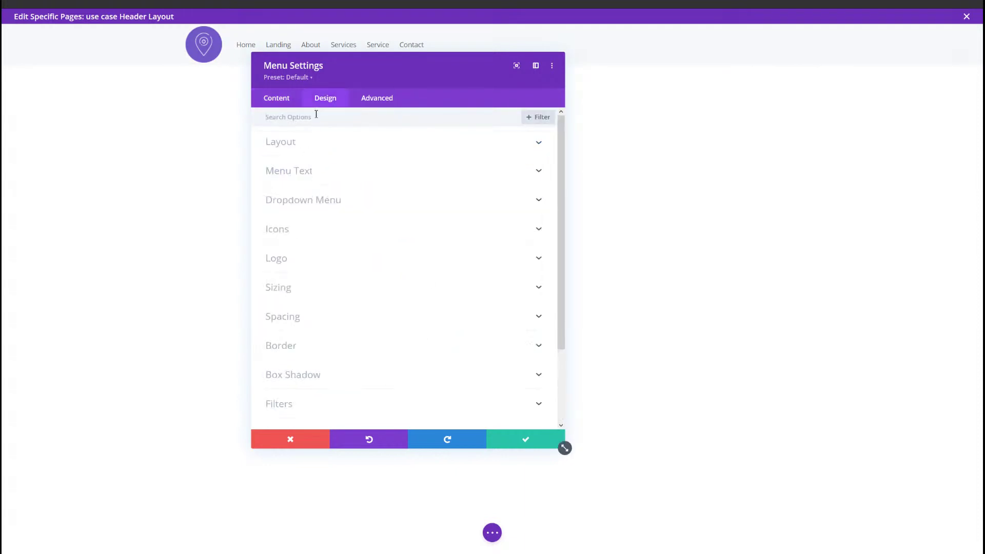
pyautogui.click(324, 165)
pyautogui.click(318, 217)
pyautogui.write('popp')
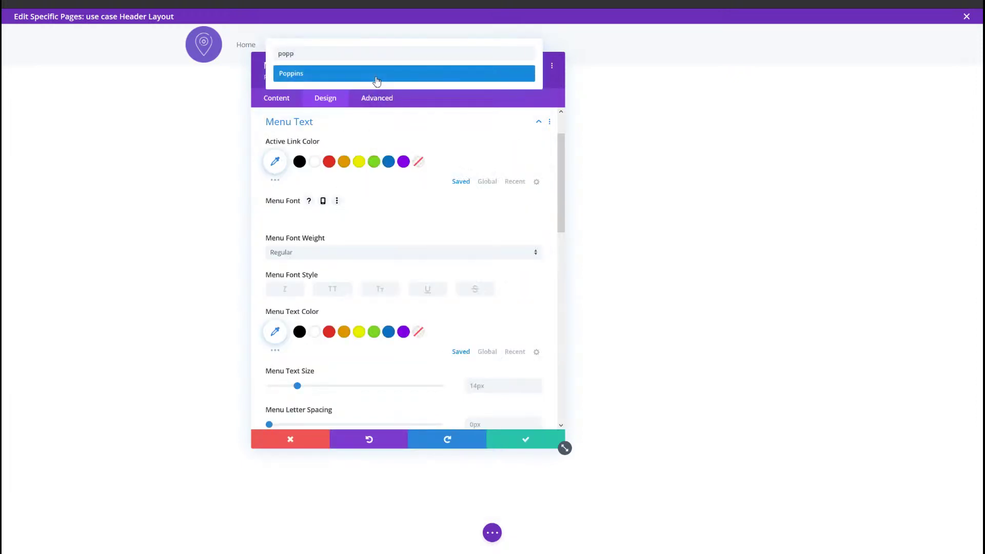
pyautogui.click(377, 75)
pyautogui.click(360, 256)
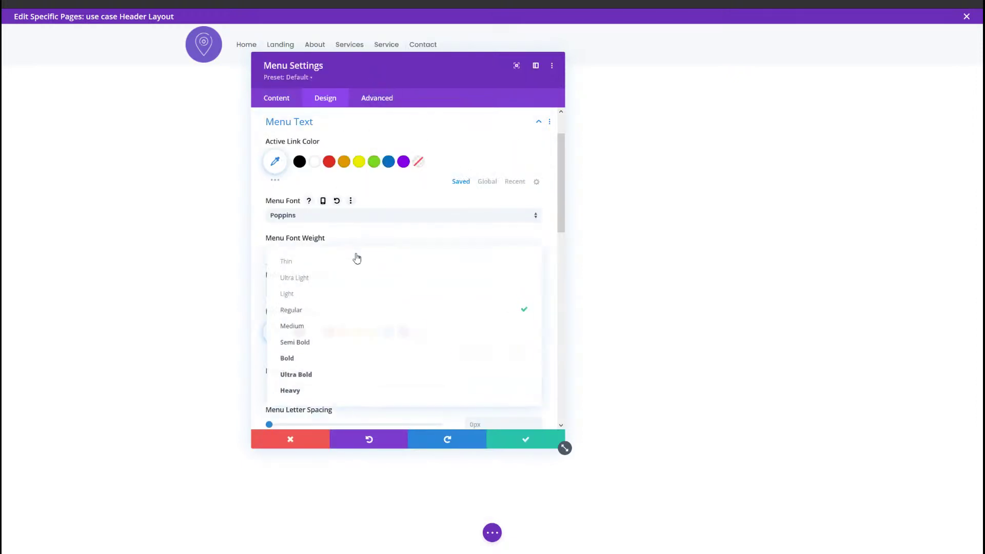
pyautogui.click(347, 342)
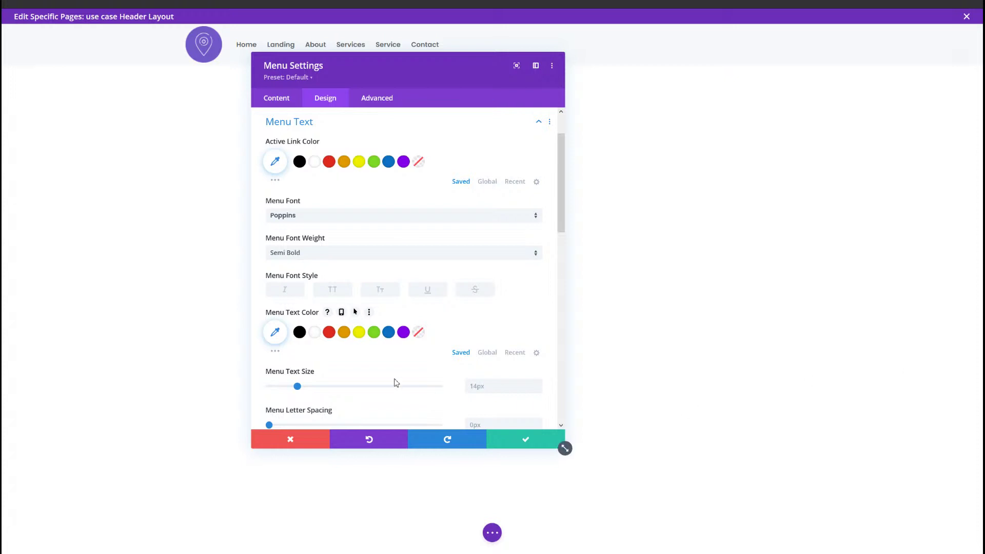
# Step: Set the menu text color to #003e51 and try the hamburger menu on the live use case page
pyautogui.click(276, 334)
pyautogui.write('003ef1')
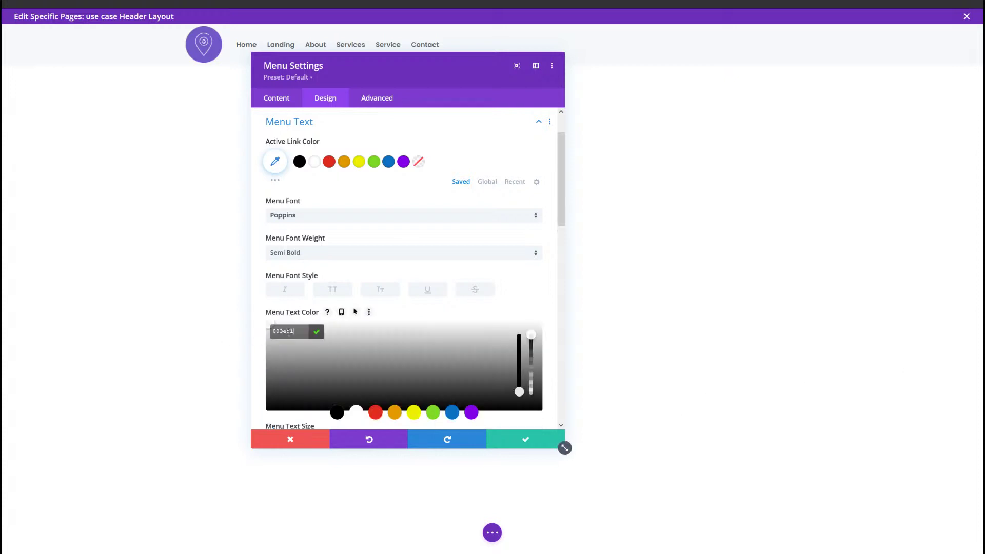
pyautogui.click(535, 307)
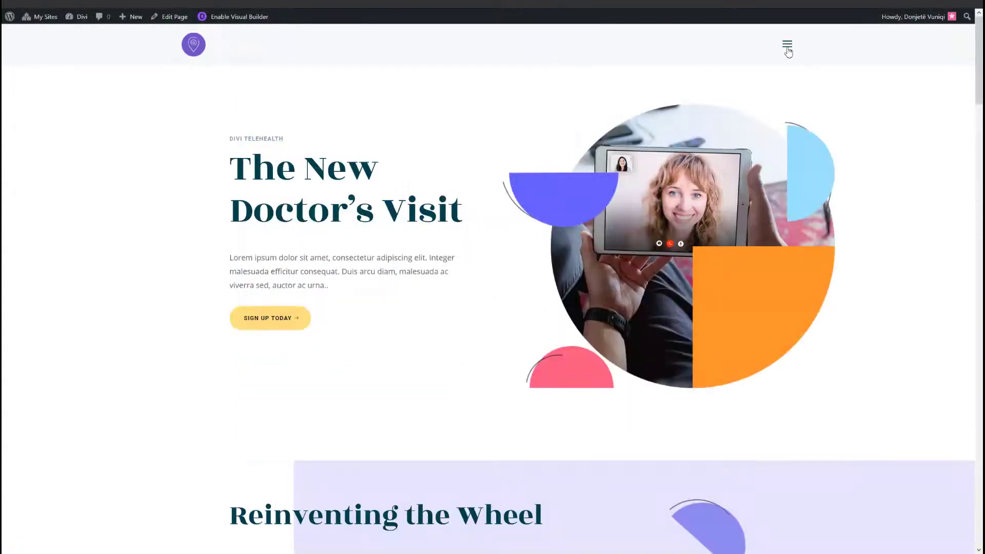
pyautogui.click(788, 45)
pyautogui.click(787, 45)
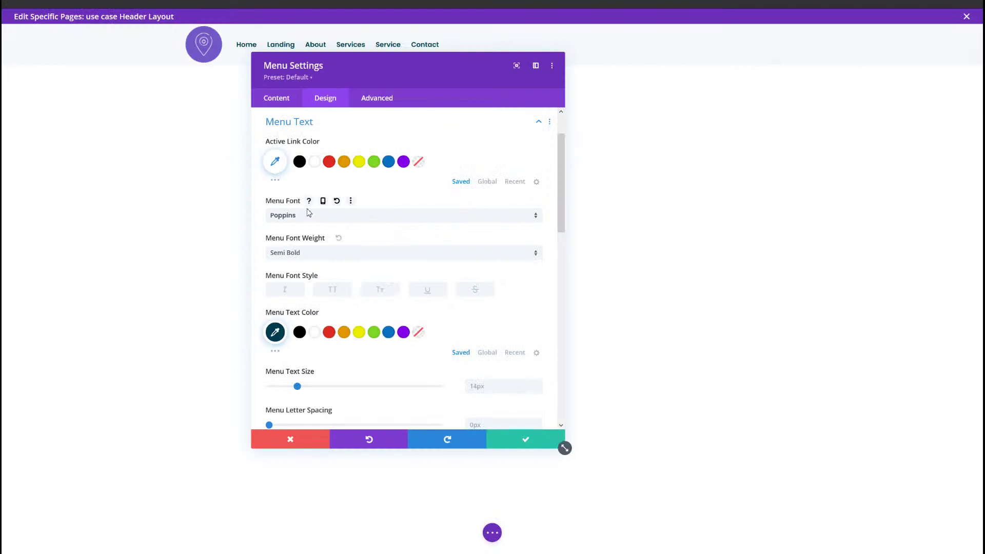
pyautogui.click(275, 332)
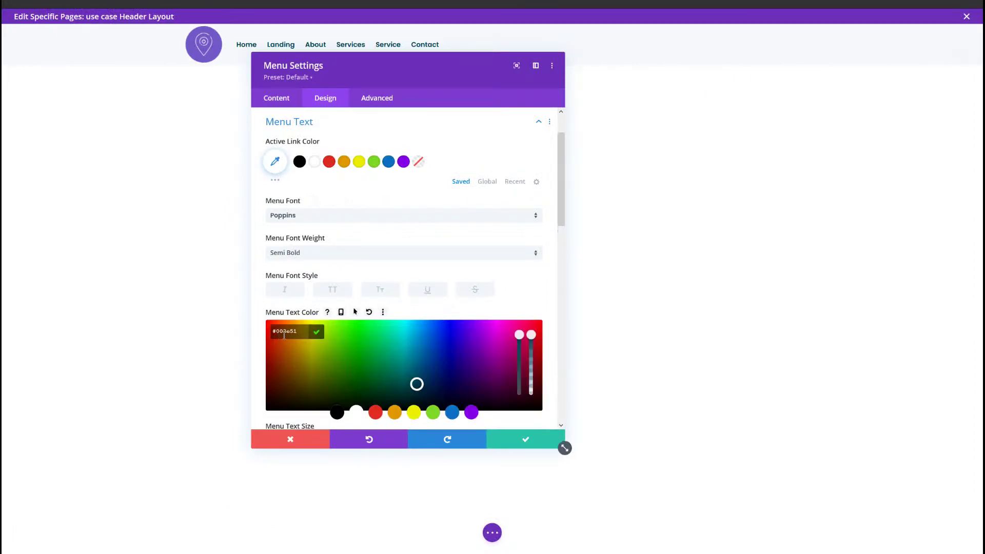
# Step: Align the menu text to the right
pyautogui.scroll(-4, 283, 333)
pyautogui.scroll(-2, 333, 297)
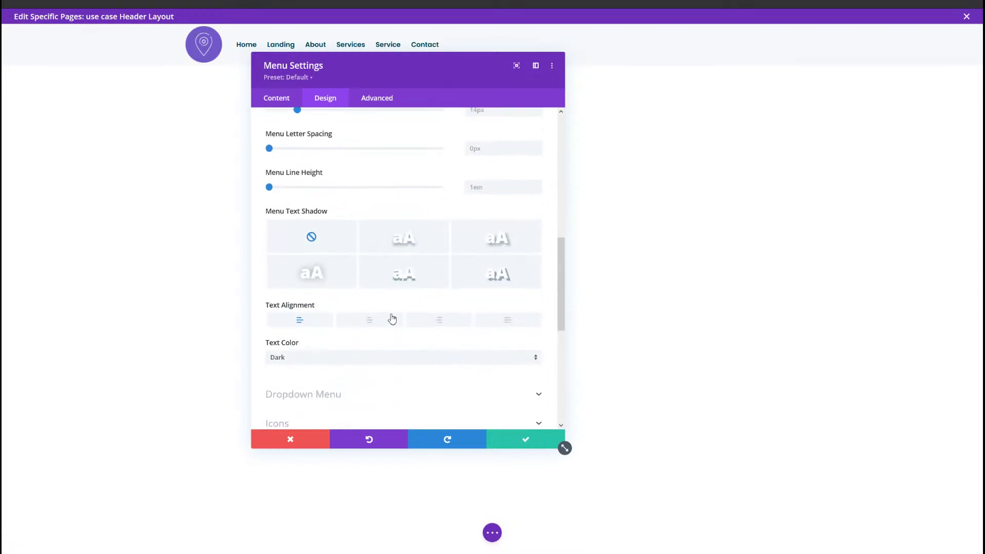
pyautogui.click(416, 319)
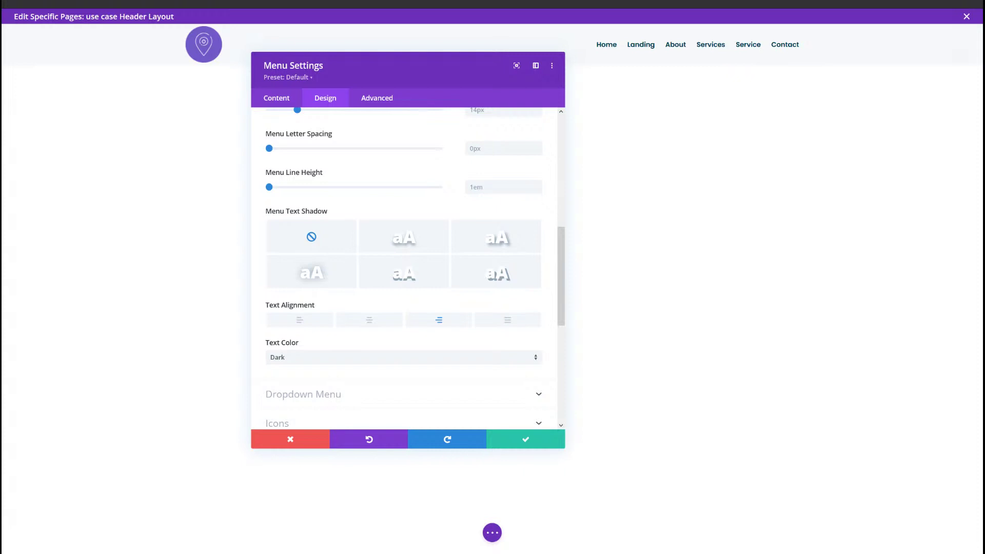
# Step: Set the dropdown menu line color to #7159c8
pyautogui.click(340, 395)
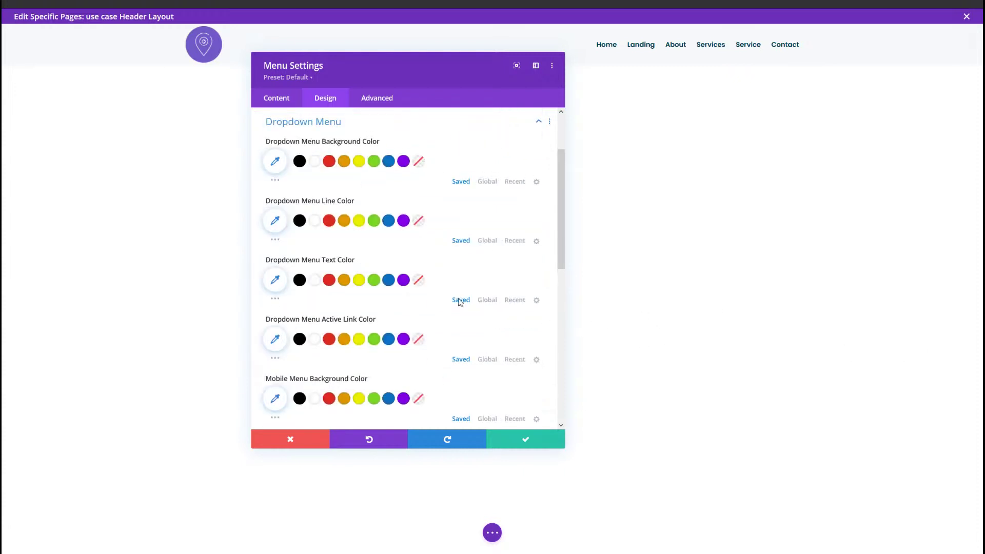
pyautogui.click(275, 221)
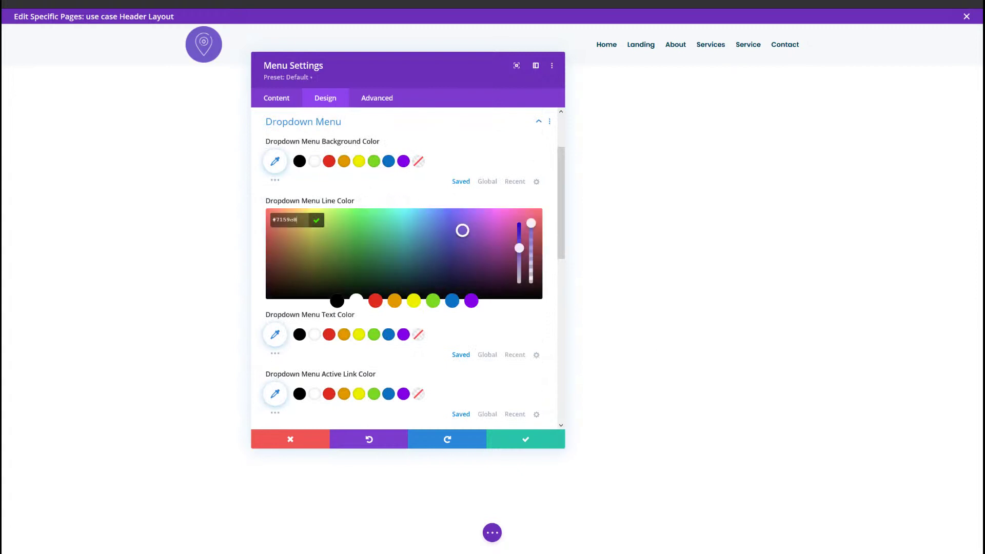
pyautogui.scroll(-4, 564, 446)
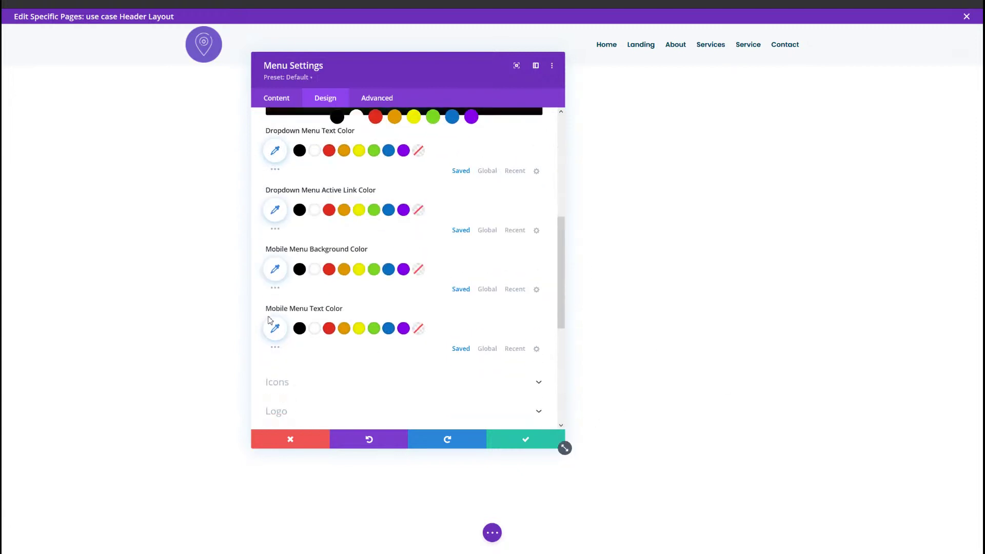
pyautogui.scroll(-1, 285, 308)
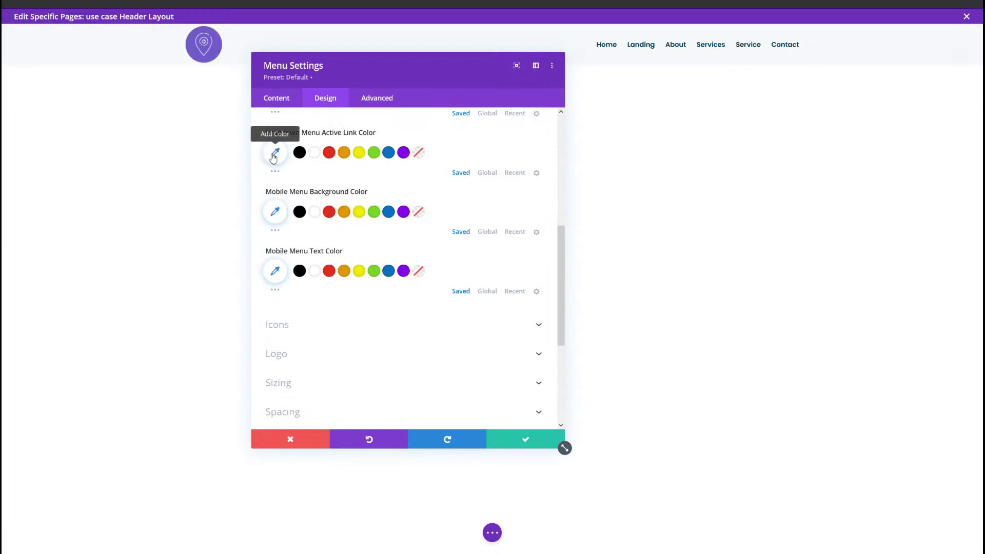
pyautogui.scroll(1, 272, 175)
pyautogui.scroll(4, 277, 185)
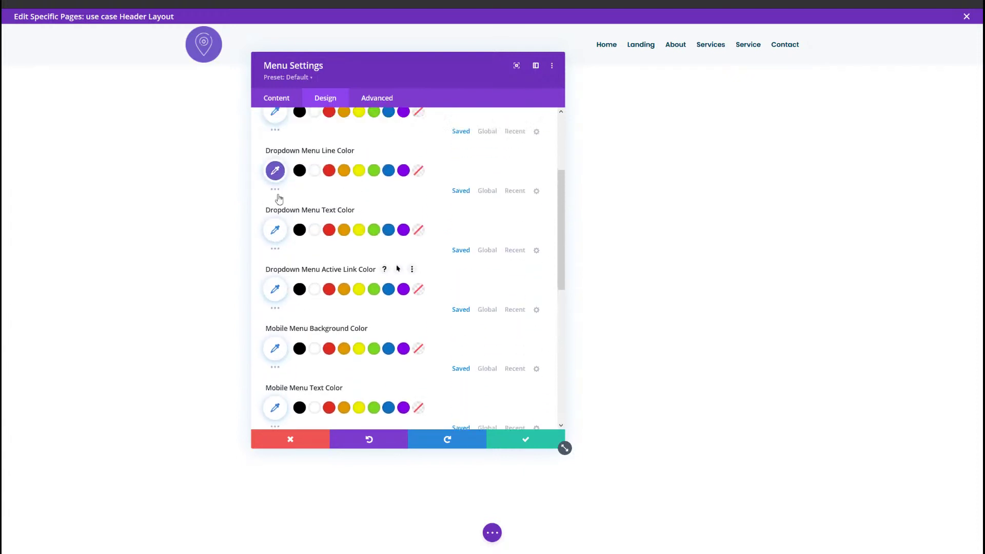
# Step: Set the shopping cart, search and hamburger menu icon colors to #7159c8
pyautogui.scroll(-5, 334, 303)
pyautogui.click(326, 300)
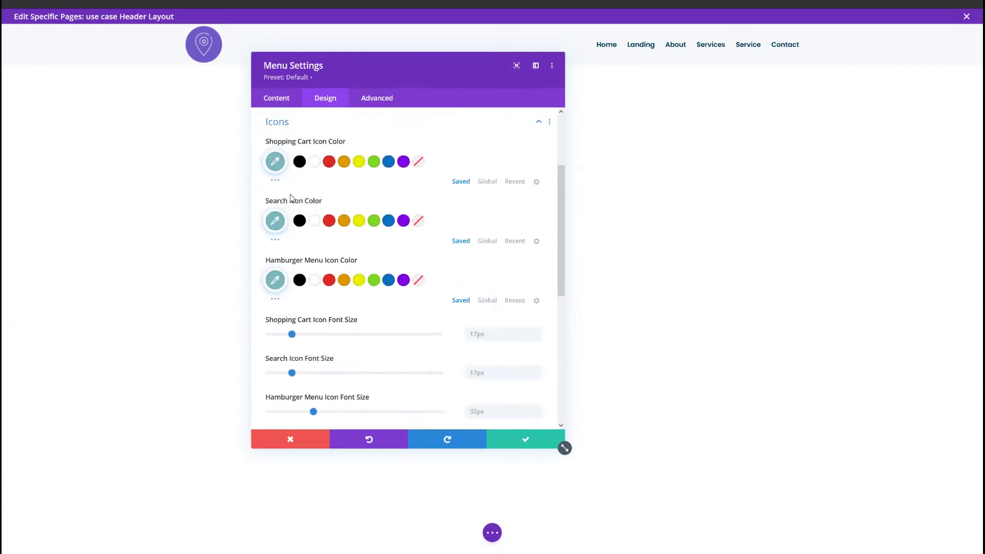
pyautogui.click(275, 160)
pyautogui.write('#7159c8')
pyautogui.click(275, 276)
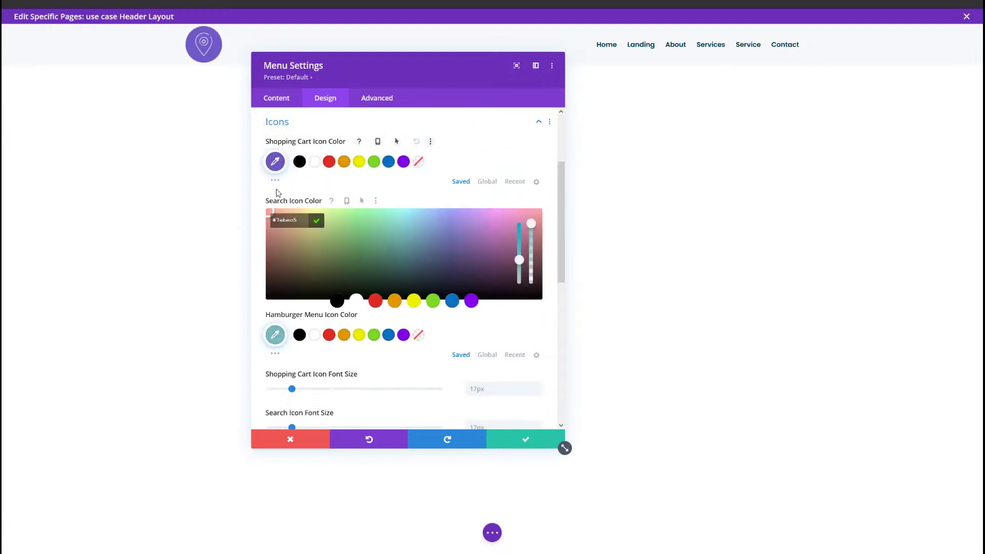
pyautogui.write('#7159c8')
pyautogui.click(275, 334)
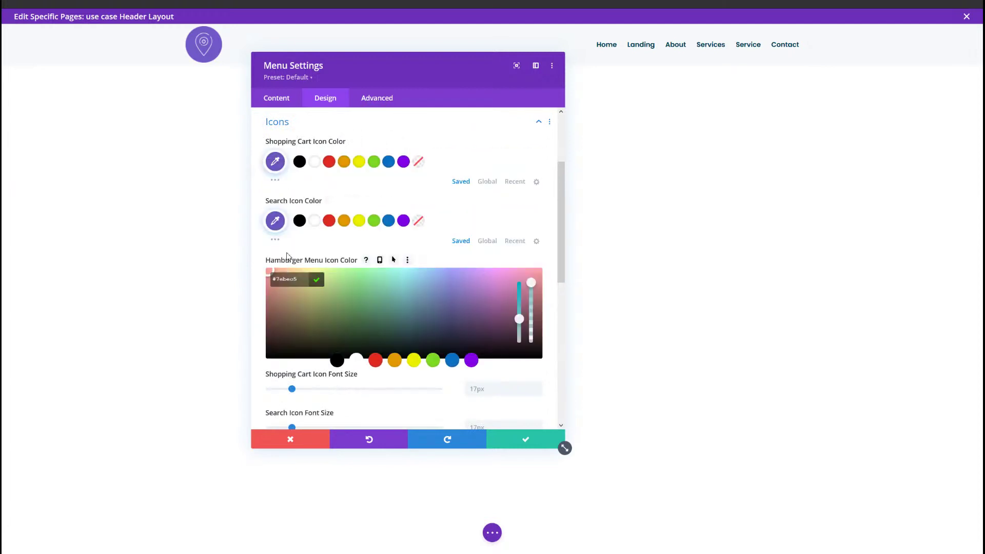
pyautogui.write('#7159c8')
pyautogui.scroll(-4, 317, 350)
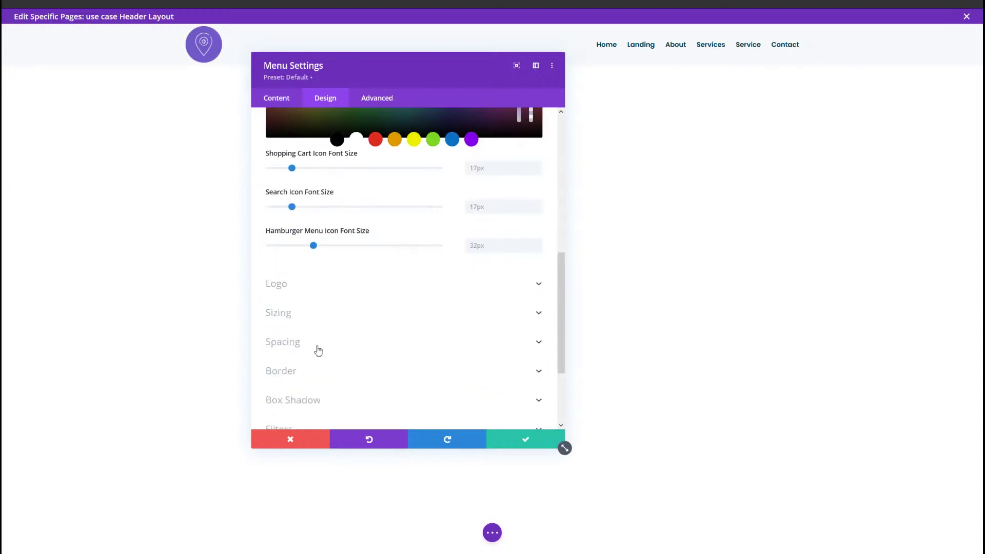
pyautogui.scroll(-1, 315, 317)
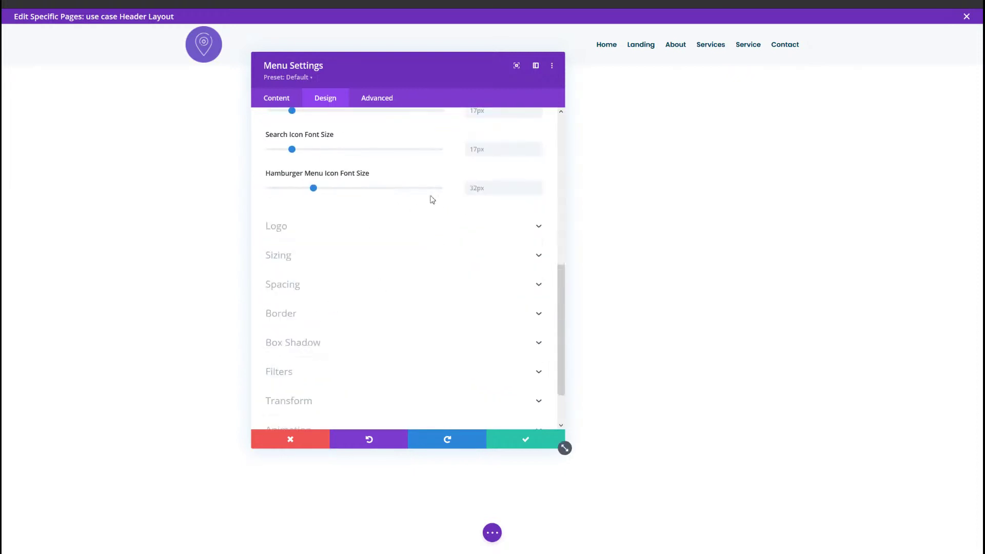
pyautogui.scroll(4, 460, 230)
pyautogui.scroll(2, 470, 272)
pyautogui.scroll(-3, 393, 301)
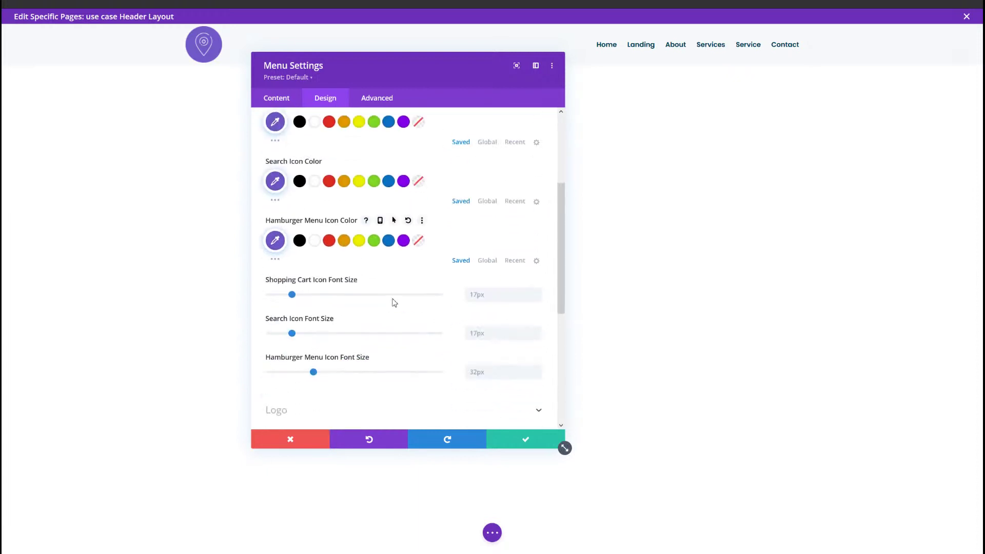
# Step: Limit the menu logo's maximum width to 50px
pyautogui.scroll(-1, 394, 379)
pyautogui.click(359, 402)
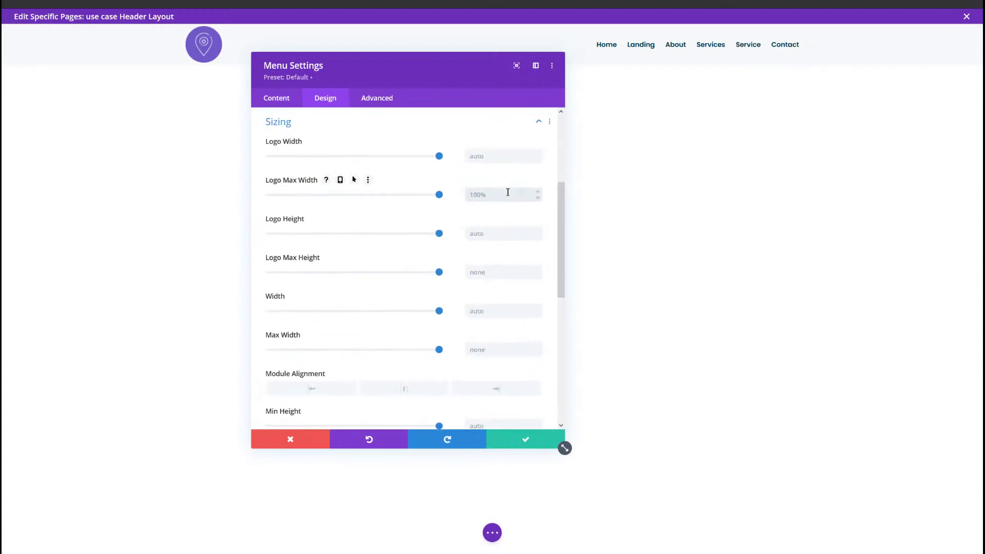
pyautogui.press('Return')
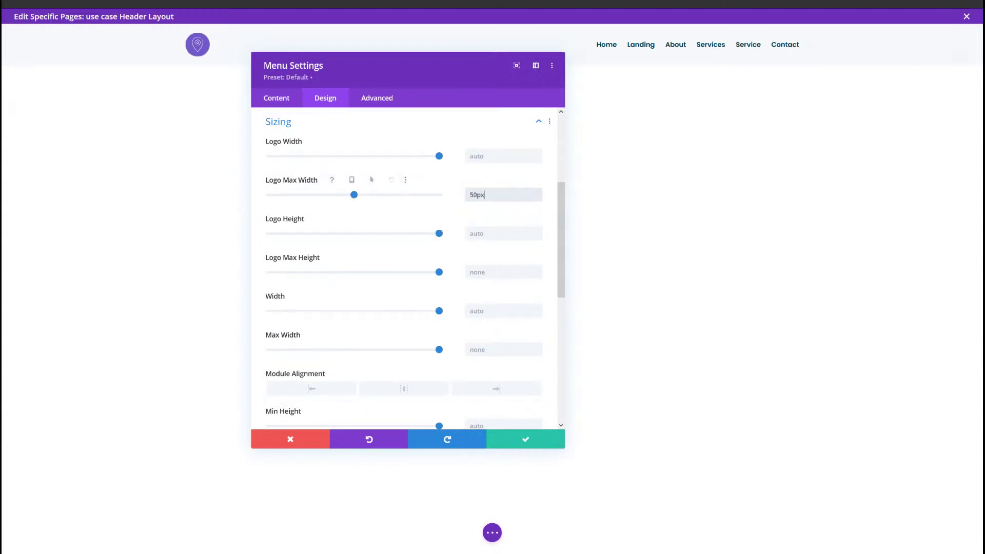
# Step: Set the Menu module's bottom margin to 0px and save the module settings
pyautogui.scroll(-5, 368, 330)
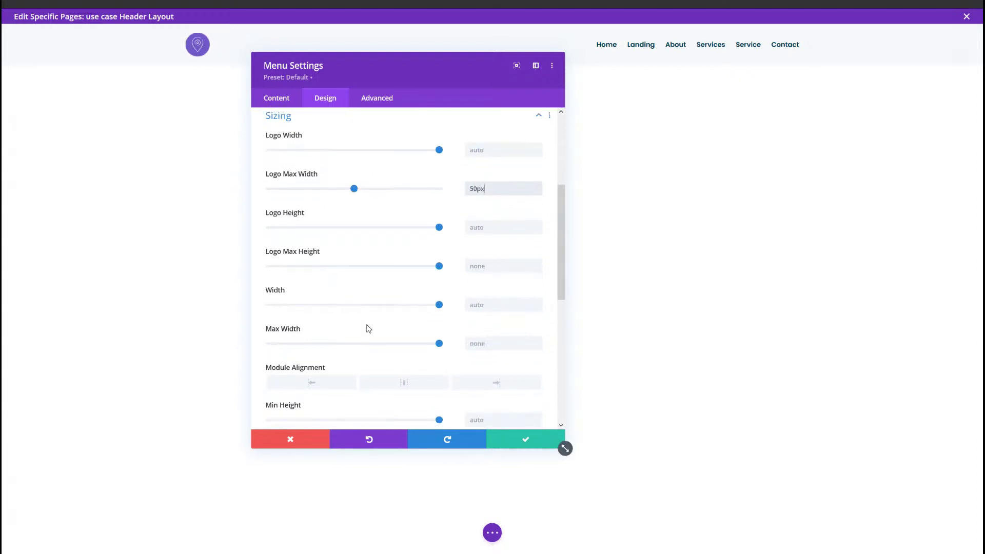
pyautogui.click(310, 358)
pyautogui.click(353, 166)
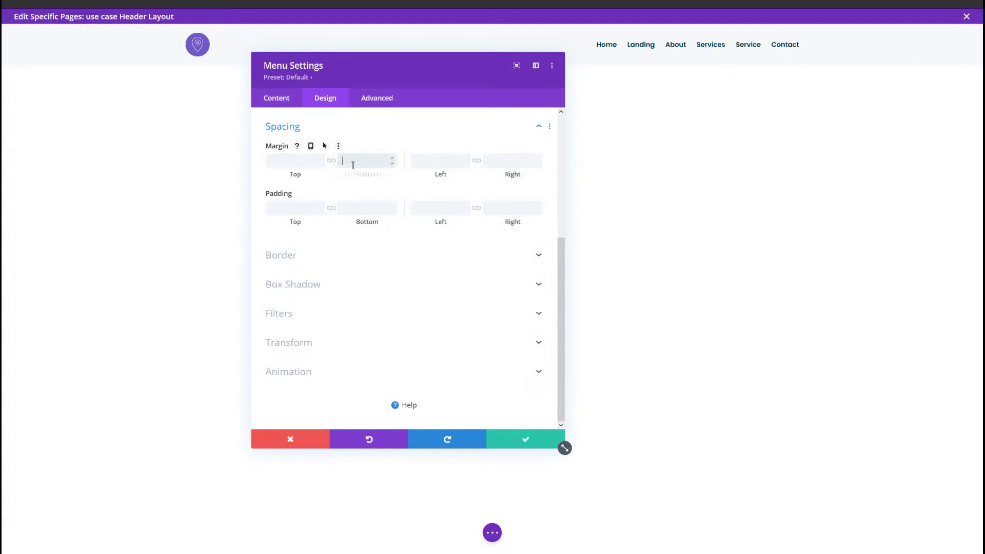
pyautogui.write('0px')
pyautogui.moveTo(353, 165); pyautogui.dragTo(334, 162)
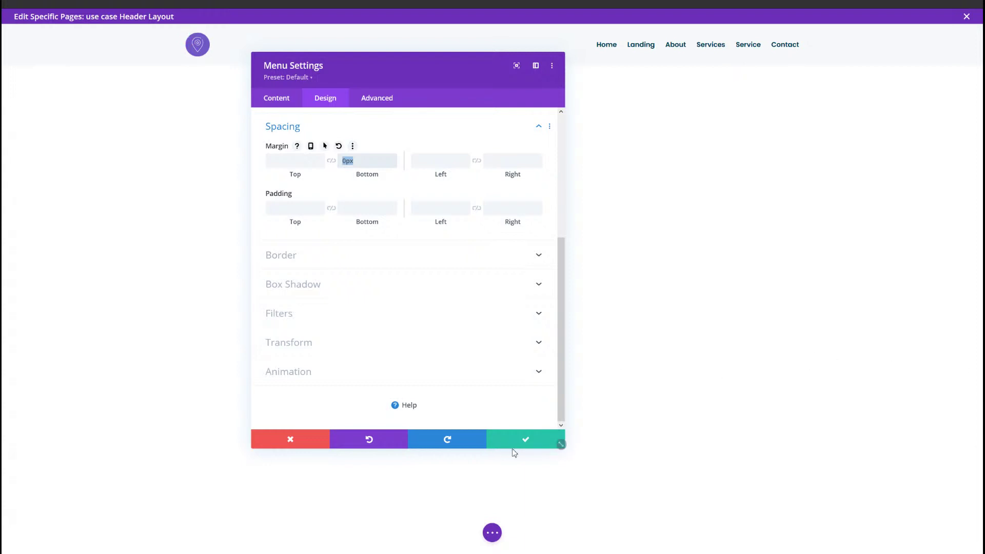
pyautogui.click(560, 444)
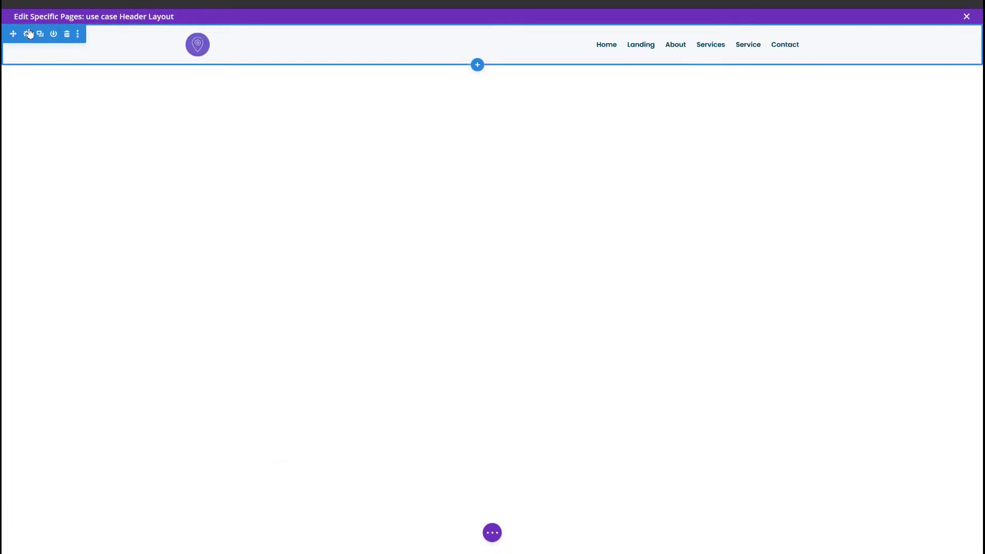
# Step: Make the header section stick to the top through its scroll effects' sticky position
pyautogui.click(26, 33)
pyautogui.click(361, 97)
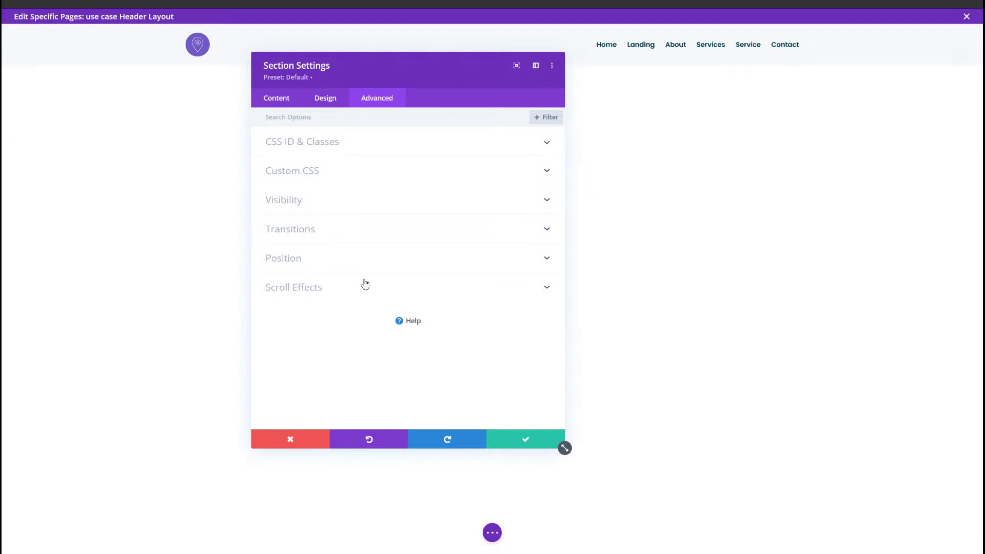
pyautogui.click(365, 284)
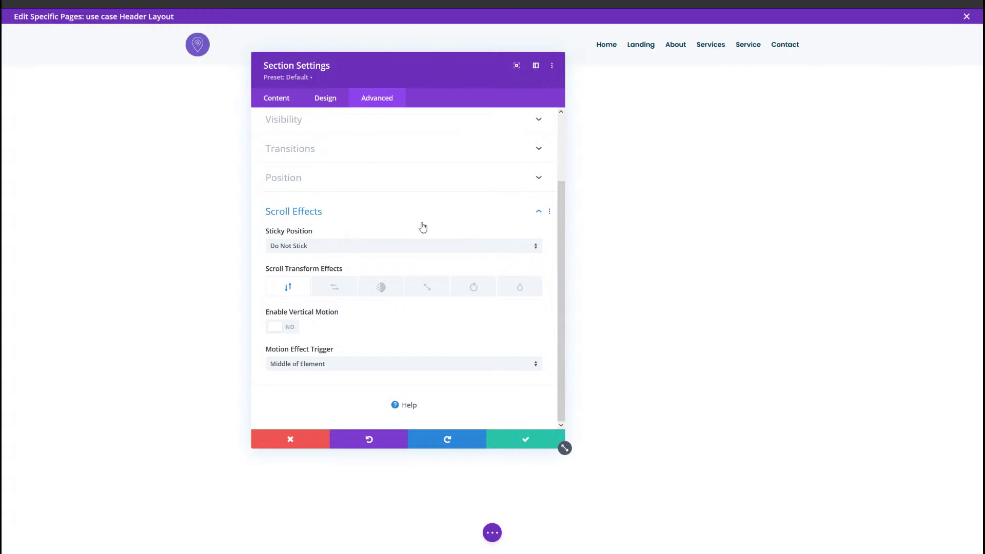
pyautogui.click(334, 248)
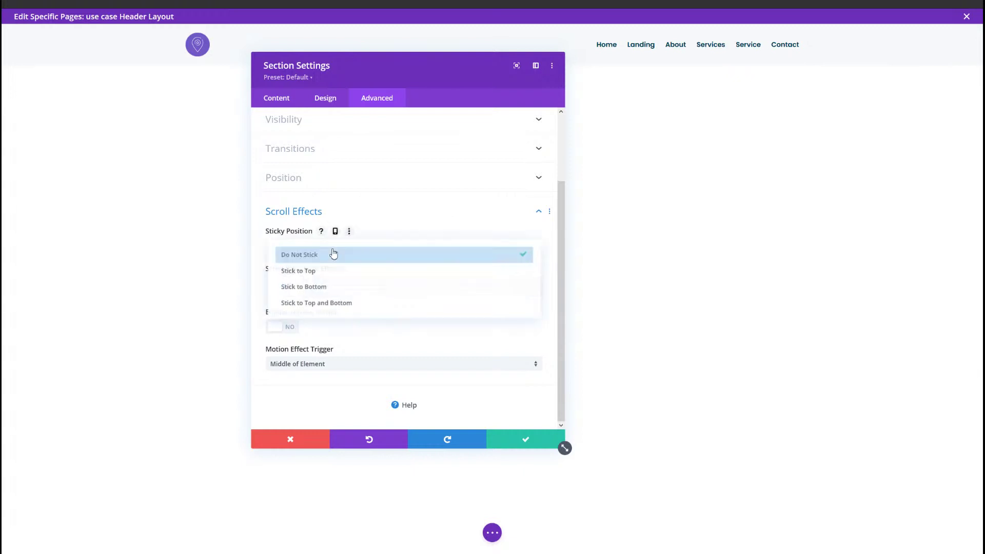
pyautogui.click(328, 270)
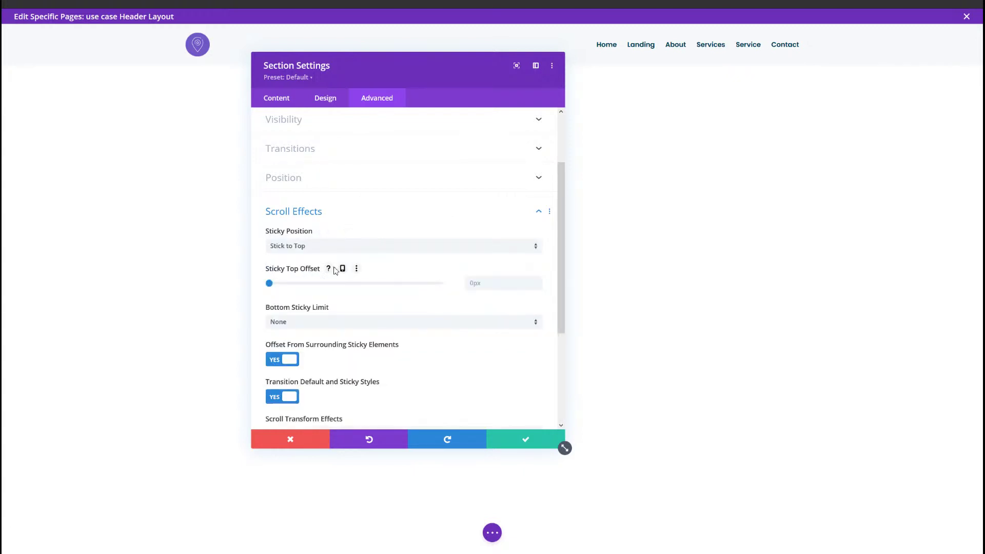
pyautogui.scroll(-1, 354, 303)
pyautogui.scroll(-1, 346, 314)
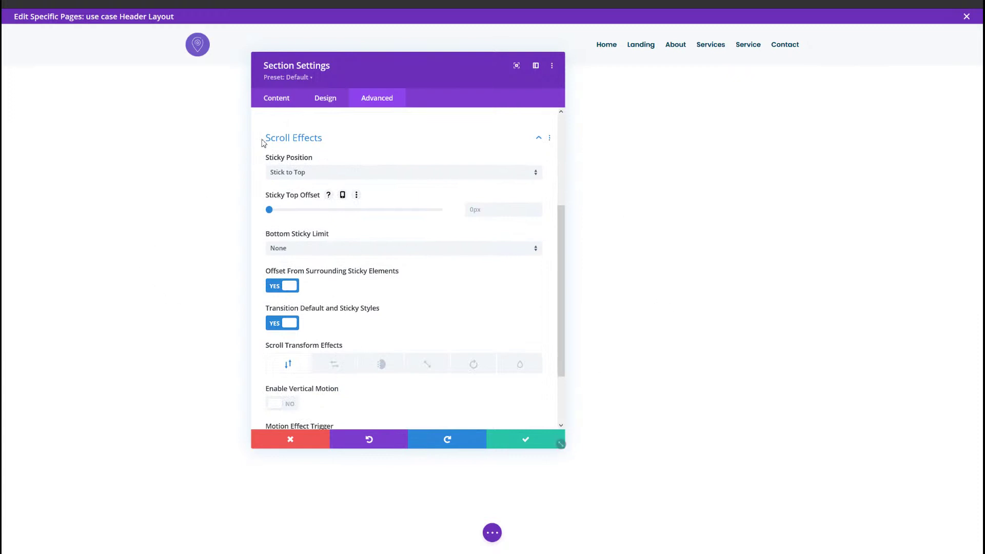
# Step: Give the header section a white background color for its sticky state
pyautogui.click(281, 102)
pyautogui.click(311, 186)
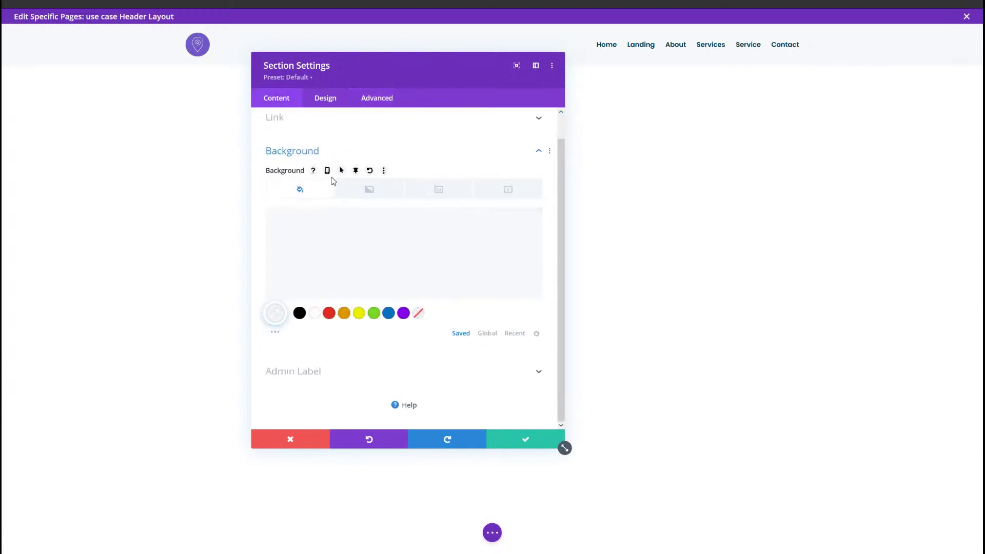
pyautogui.click(426, 191)
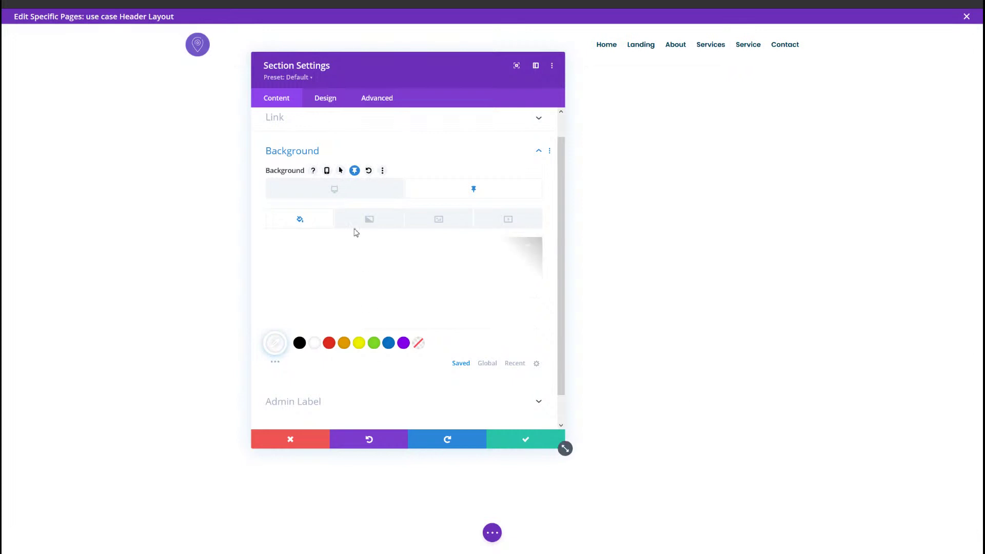
# Step: Apply the first box shadow preset to the section and make its default shadow color fully transparent, rgba(0,0,0,0)
pyautogui.click(326, 98)
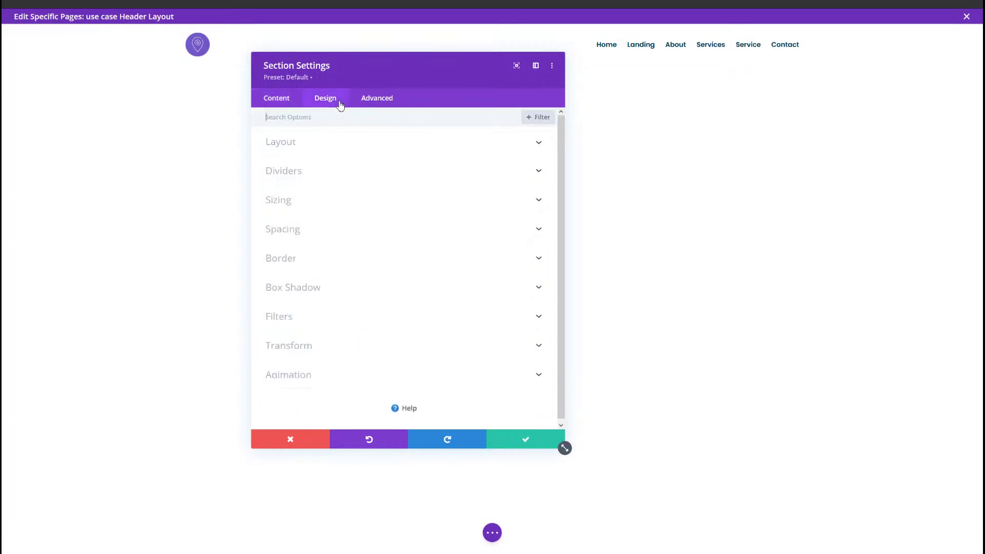
pyautogui.click(302, 285)
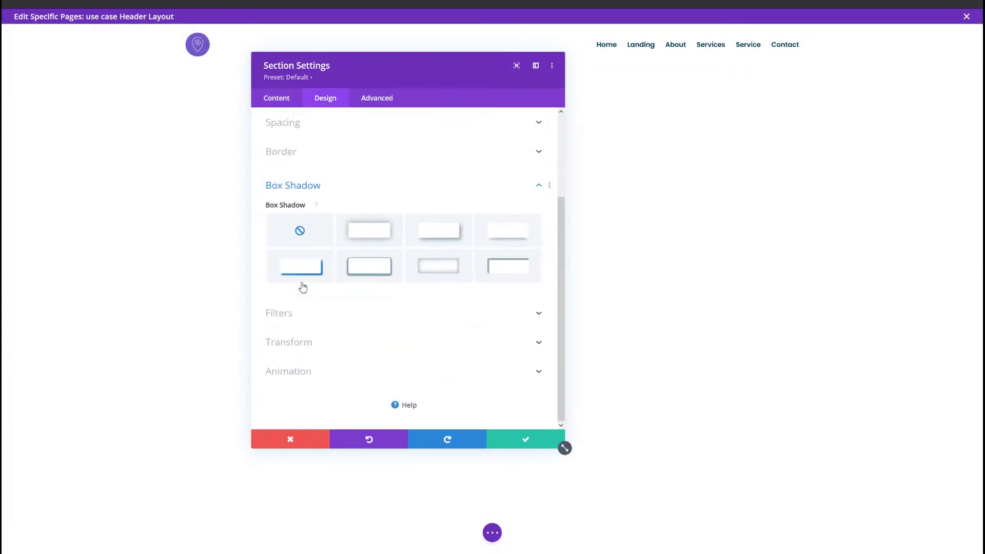
pyautogui.click(376, 229)
pyautogui.scroll(-3, 376, 229)
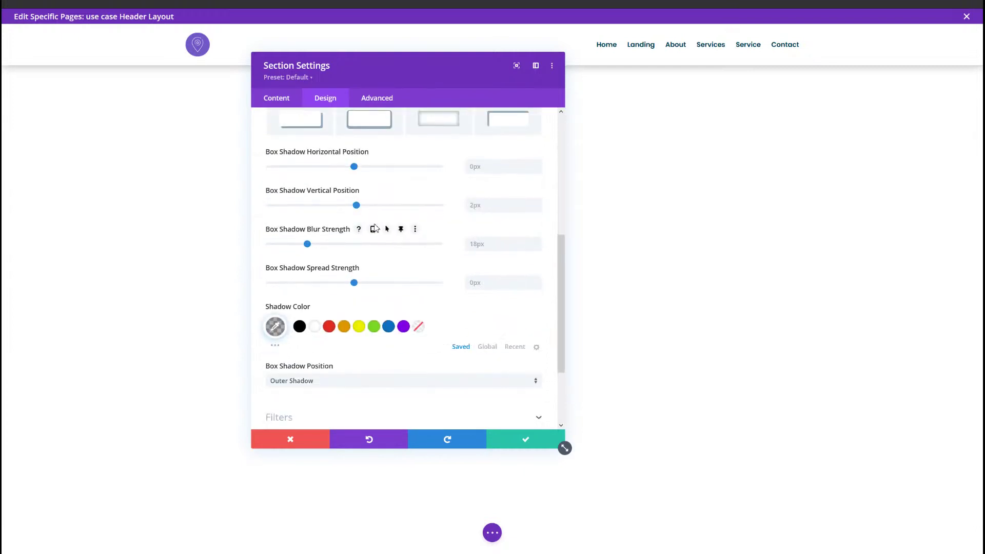
pyautogui.click(275, 326)
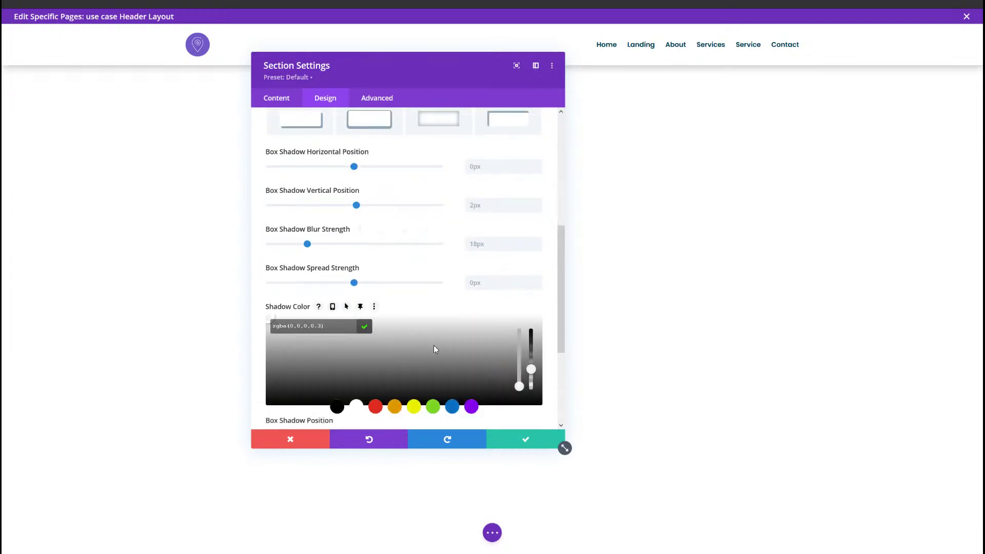
pyautogui.moveTo(532, 369); pyautogui.dragTo(531, 388)
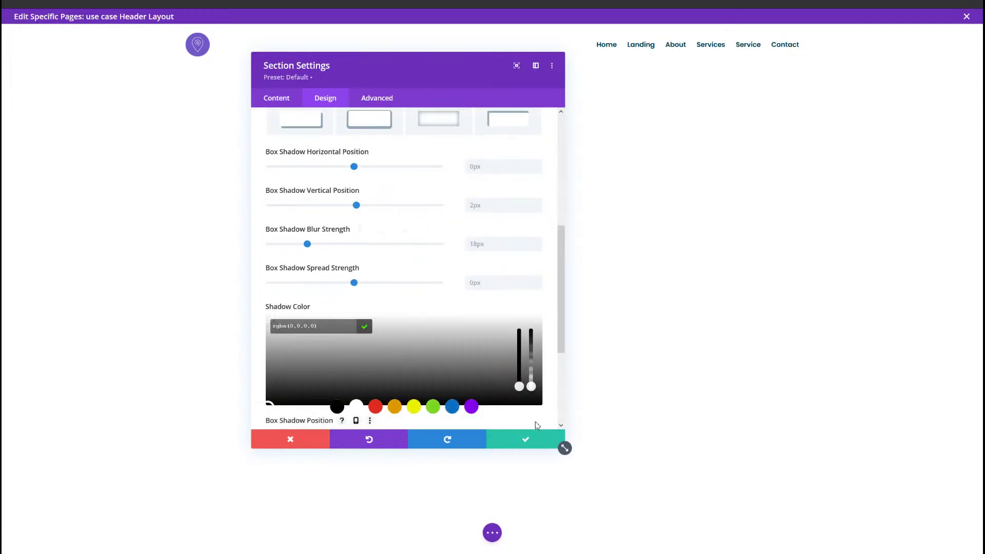
# Step: Set a separate, faint semi-transparent shadow color for the section's sticky state and save the section settings
pyautogui.click(361, 307)
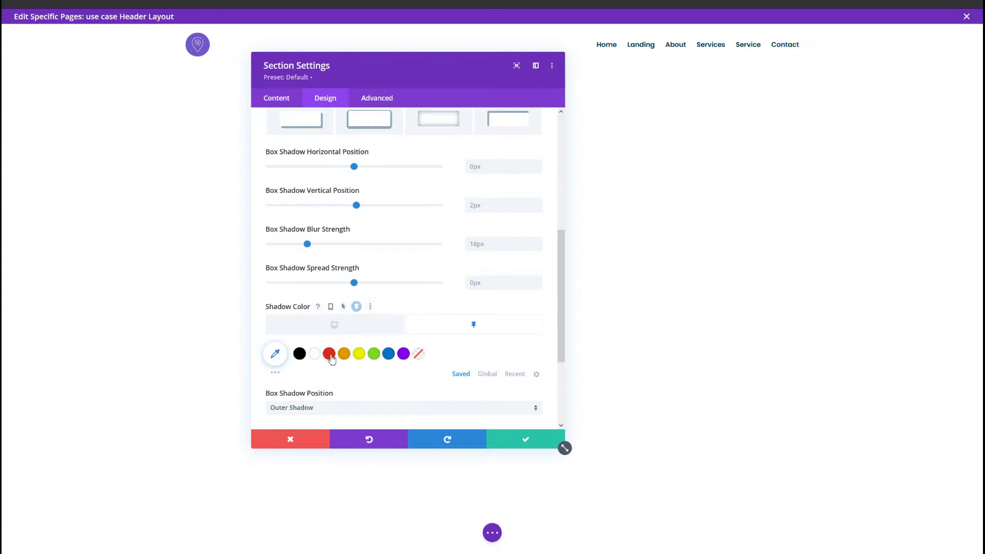
pyautogui.click(276, 353)
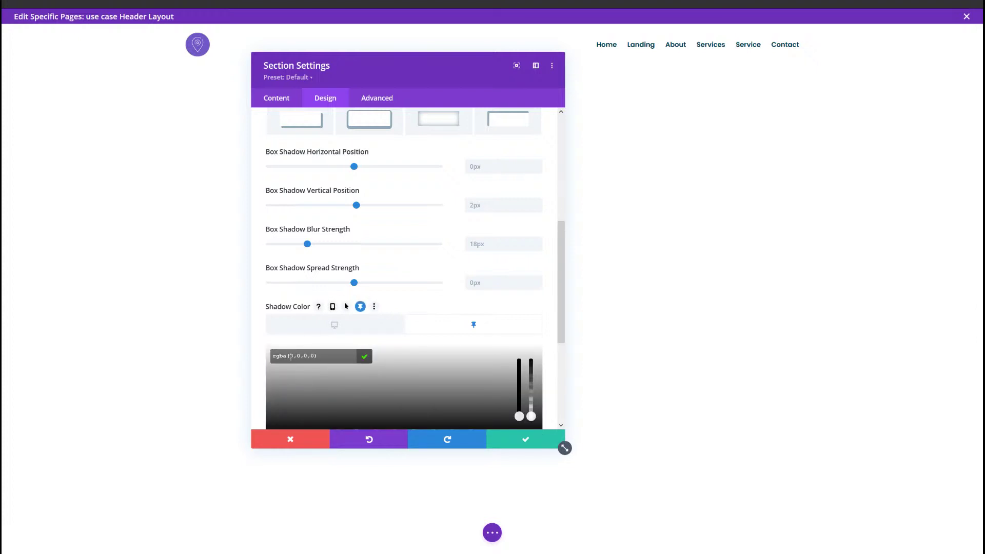
pyautogui.click(551, 355)
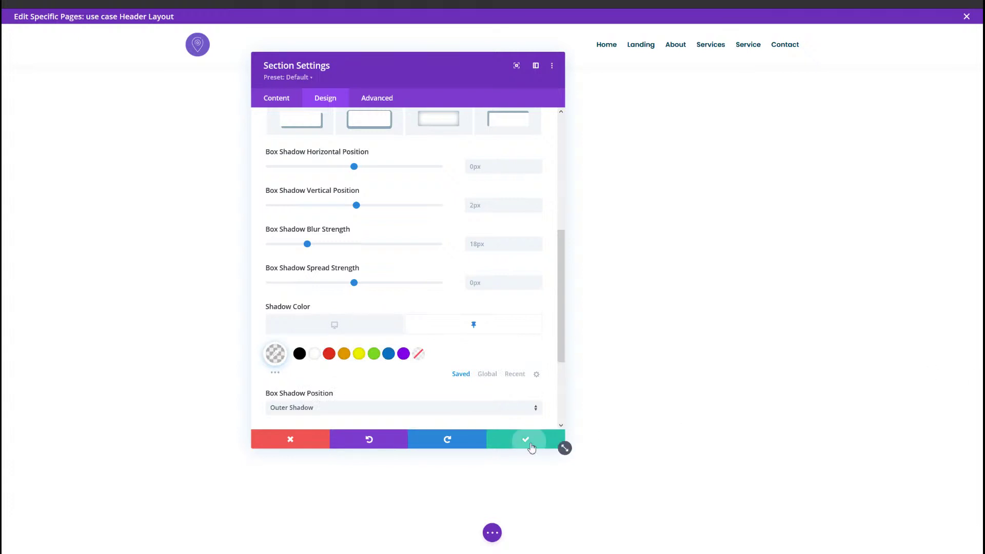
pyautogui.click(559, 443)
# Step: Save the header layout, exit its editor and save the Theme Builder changes
pyautogui.click(955, 533)
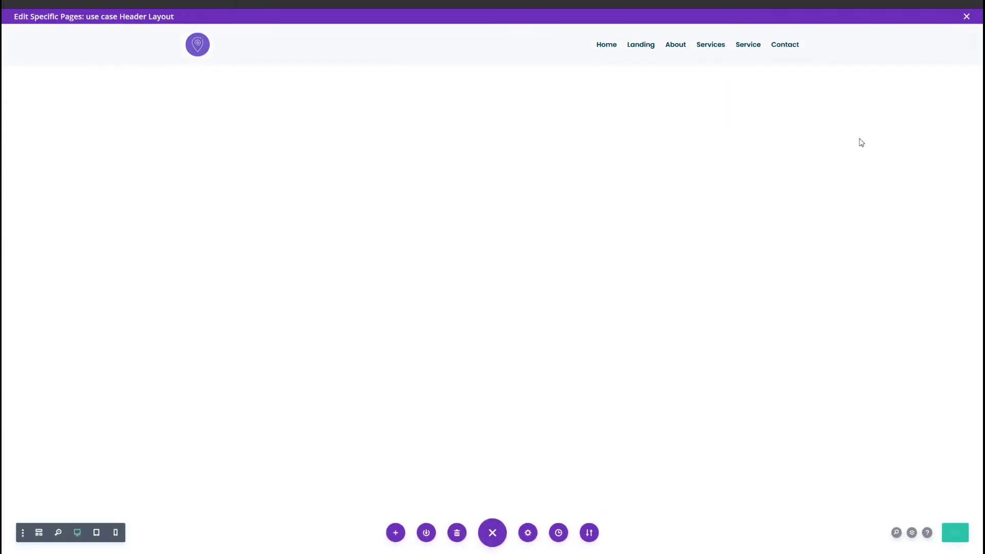
pyautogui.click(965, 18)
pyautogui.click(151, 82)
pyautogui.click(25, 283)
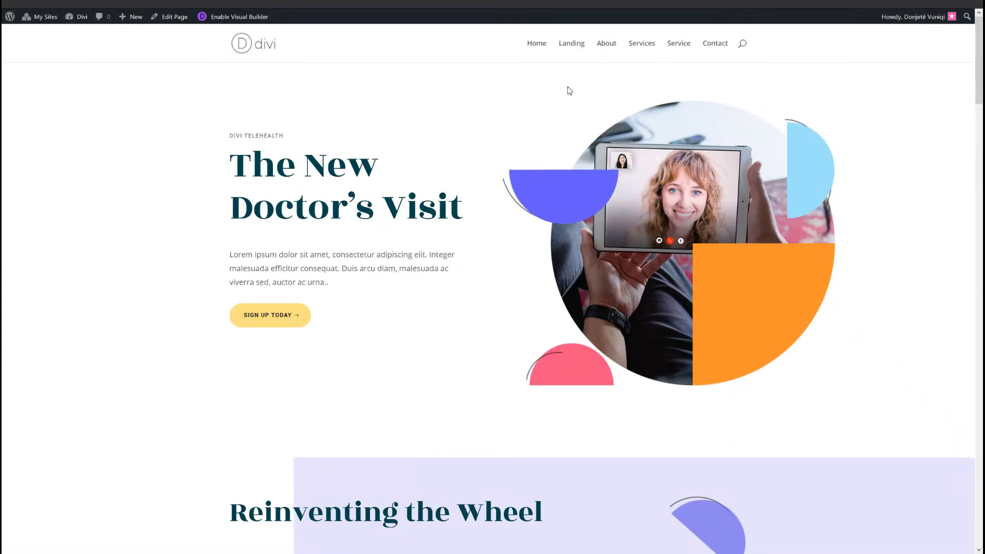
# Step: Reload the live use case page and scroll through it to check the new sticky header
pyautogui.press('F5')
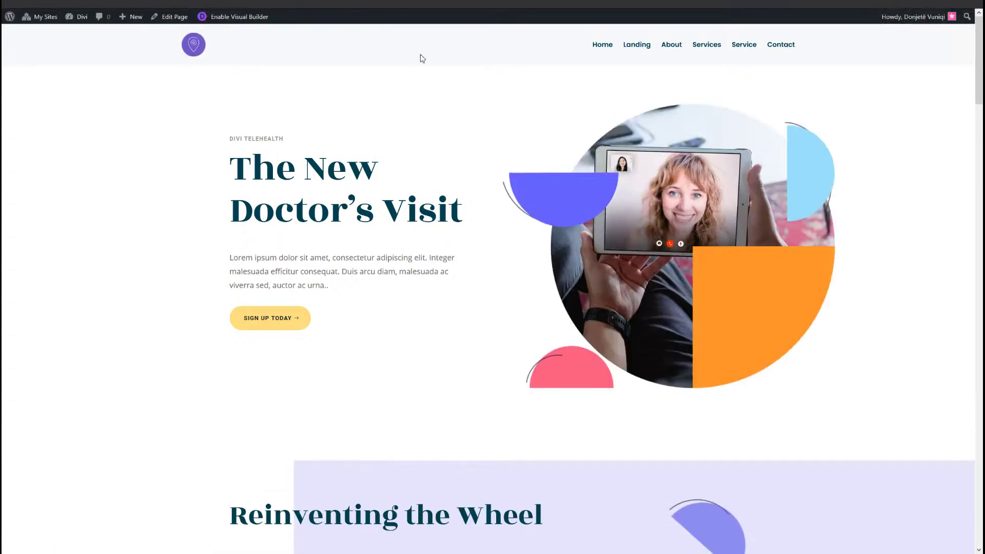
pyautogui.scroll(-15, 457, 140)
pyautogui.scroll(-4, 462, 148)
pyautogui.scroll(3, 463, 147)
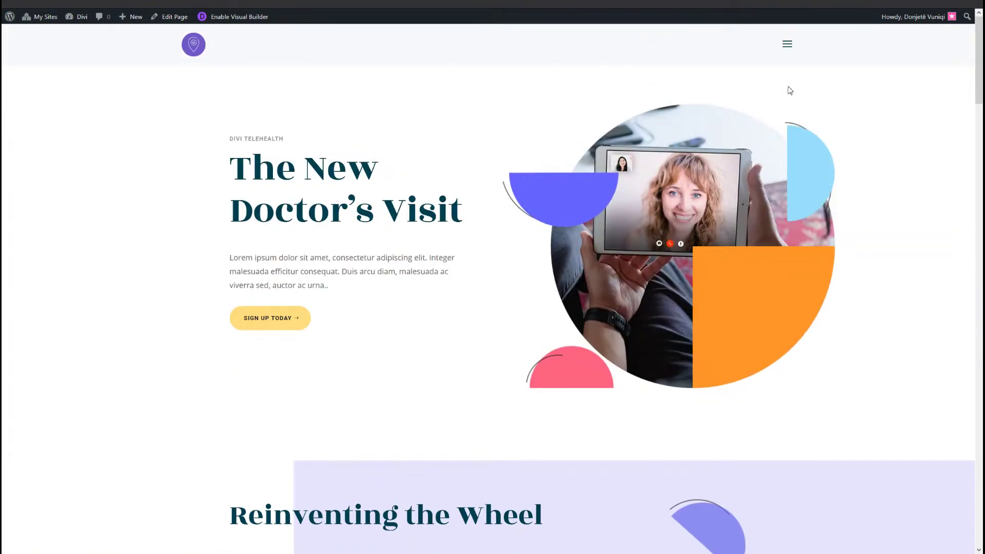
# Step: Toggle the hamburger icon on the preview page repeatedly to examine how the navigation links open and close
pyautogui.click(787, 45)
pyautogui.click(789, 47)
pyautogui.click(787, 45)
pyautogui.click(787, 45)
pyautogui.click(788, 48)
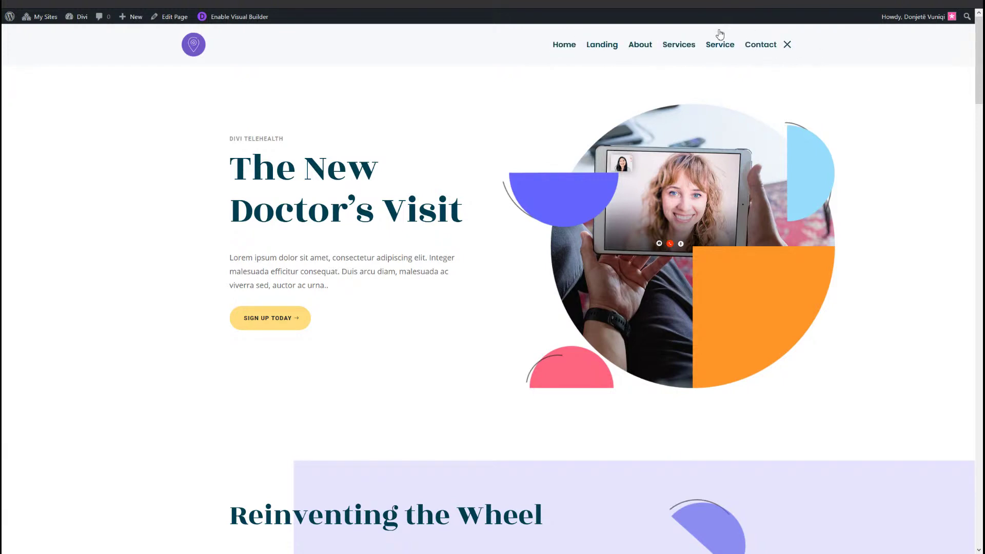
pyautogui.click(787, 50)
pyautogui.click(788, 47)
pyautogui.click(788, 47)
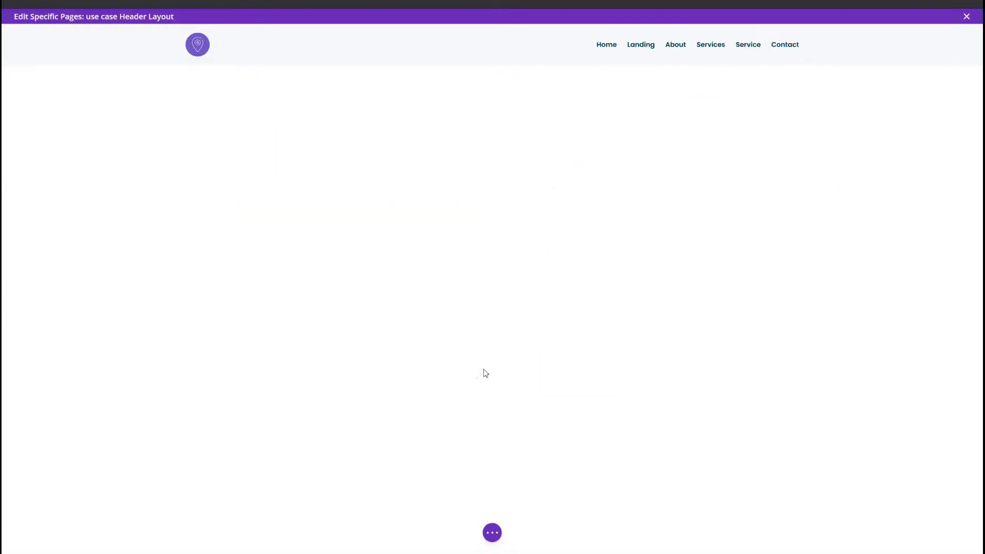
# Step: Close the header layout editor and reopen the custom header of the use case template
pyautogui.click(492, 532)
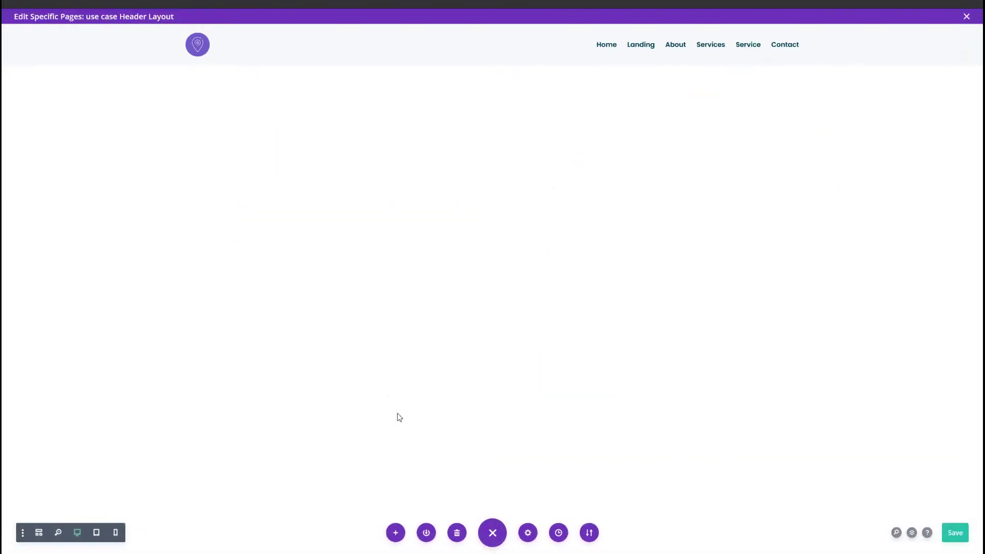
pyautogui.click(966, 18)
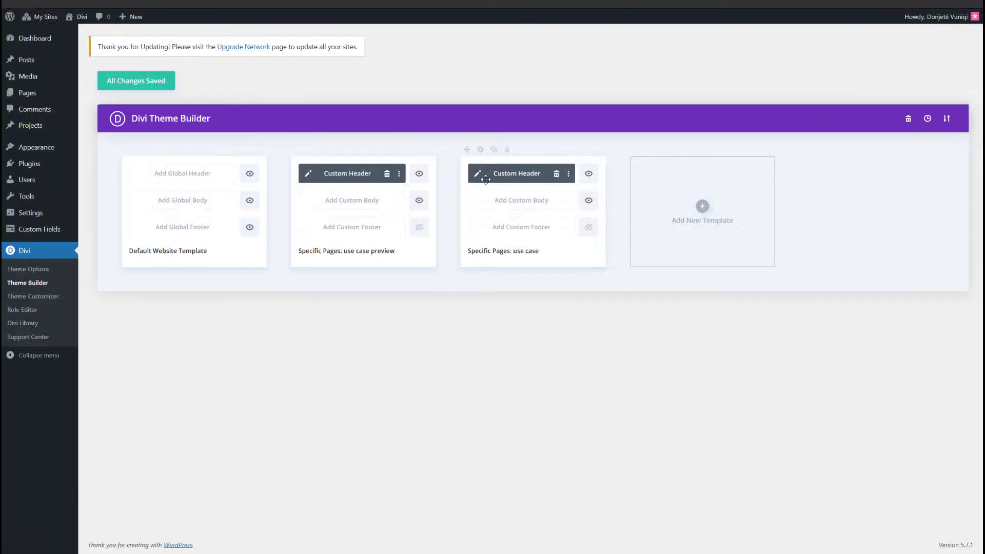
pyautogui.click(476, 175)
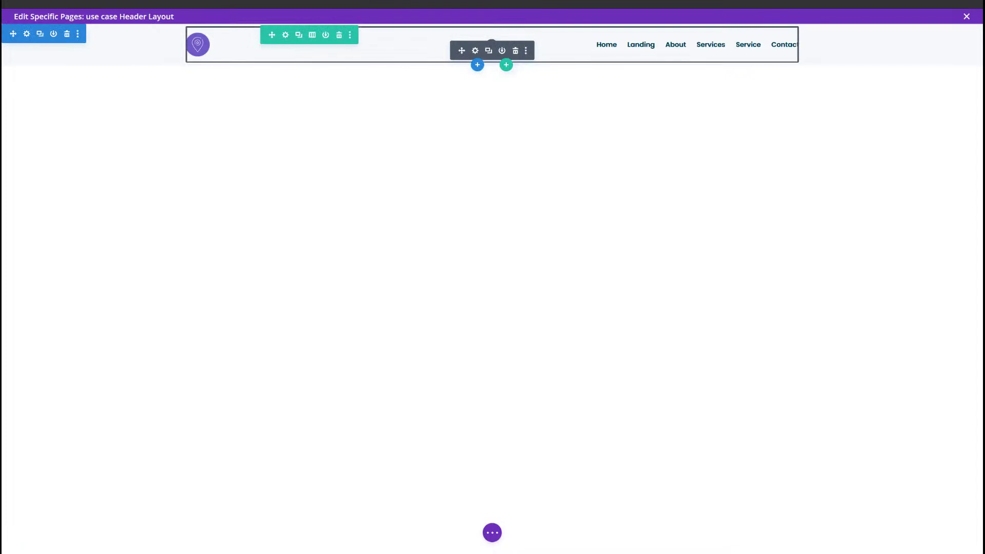
# Step: Assign the CSS ID divi-menu to the Menu module, then save the module settings and the layout
pyautogui.click(475, 53)
pyautogui.click(377, 99)
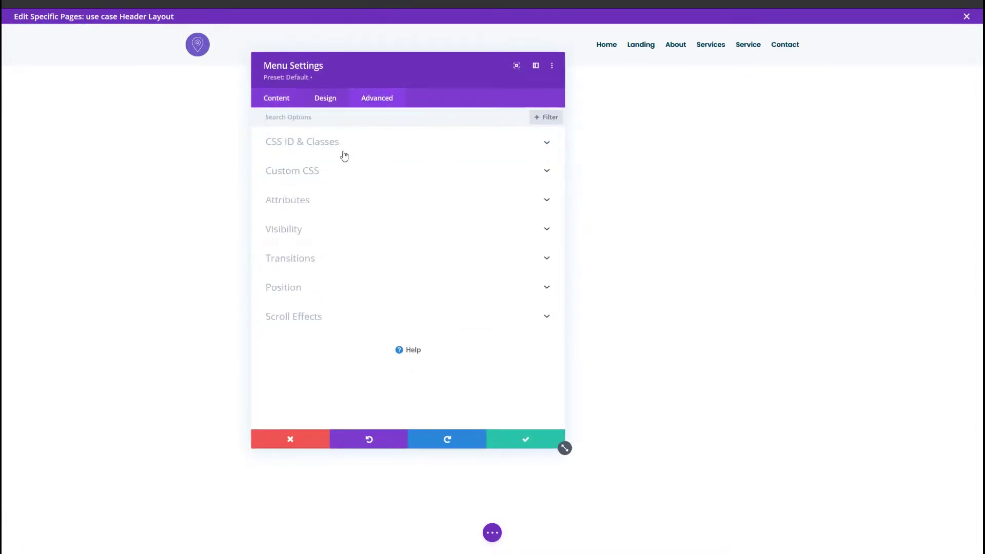
pyautogui.click(334, 147)
pyautogui.click(341, 176)
pyautogui.write('divi-menu')
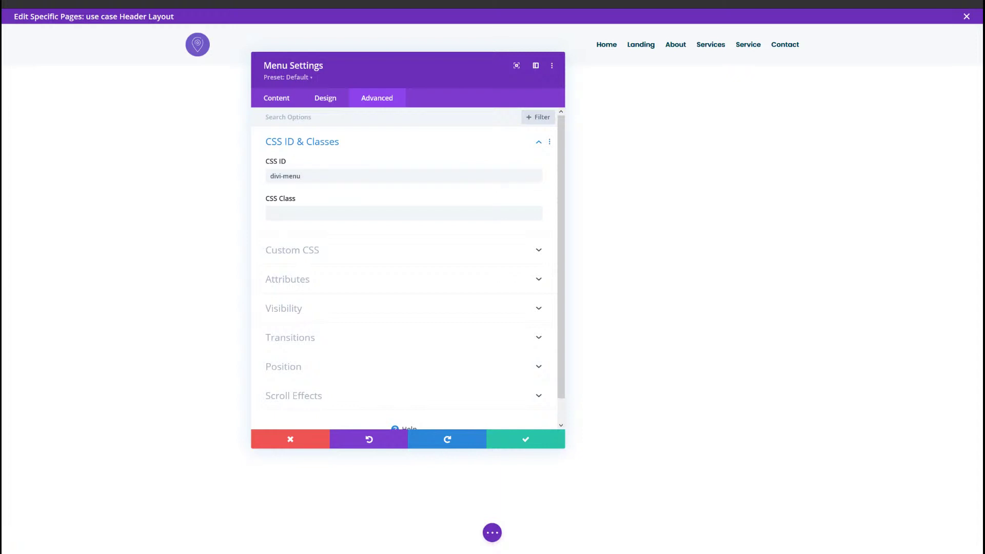
pyautogui.click(520, 440)
pyautogui.click(491, 533)
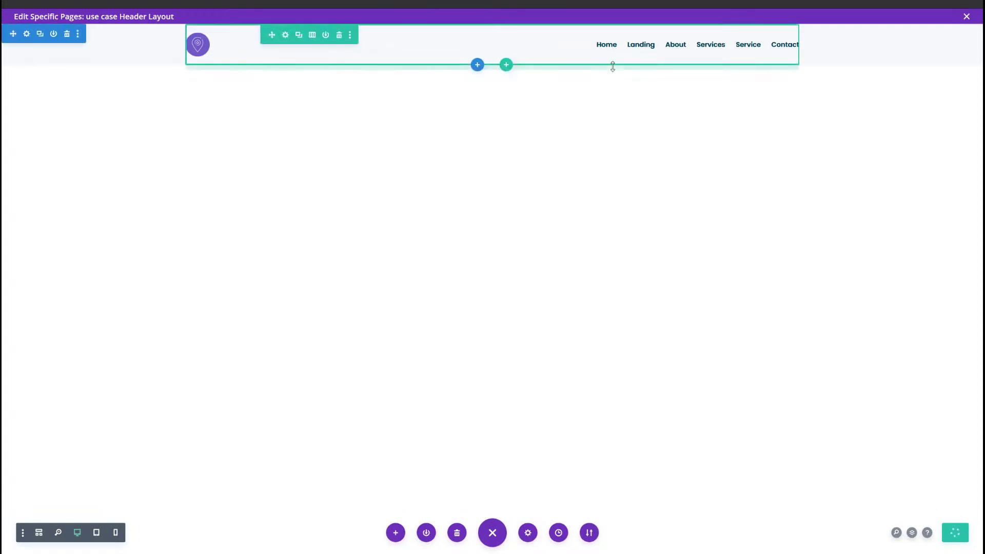
# Step: Try duplicating the Menu module within its row
pyautogui.moveTo(506, 53)
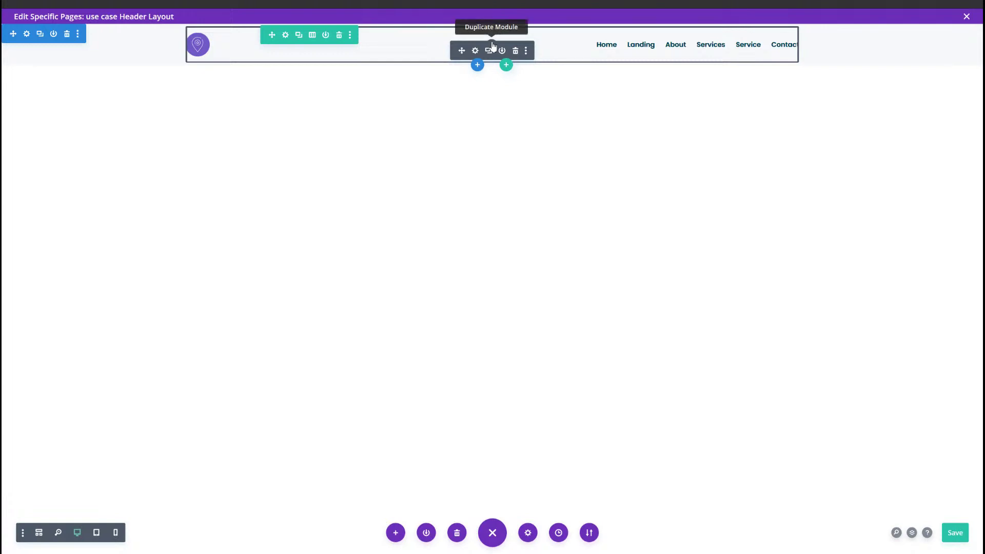
pyautogui.click(489, 50)
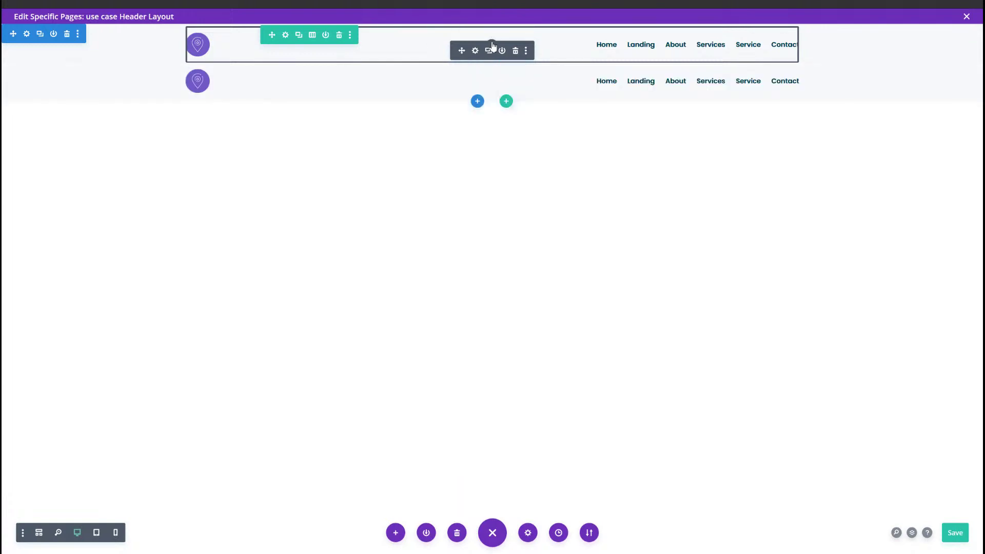
# Step: Insert a Code module below the Menu module using the wireframe view and enter opening and closing style tags
pyautogui.click(38, 532)
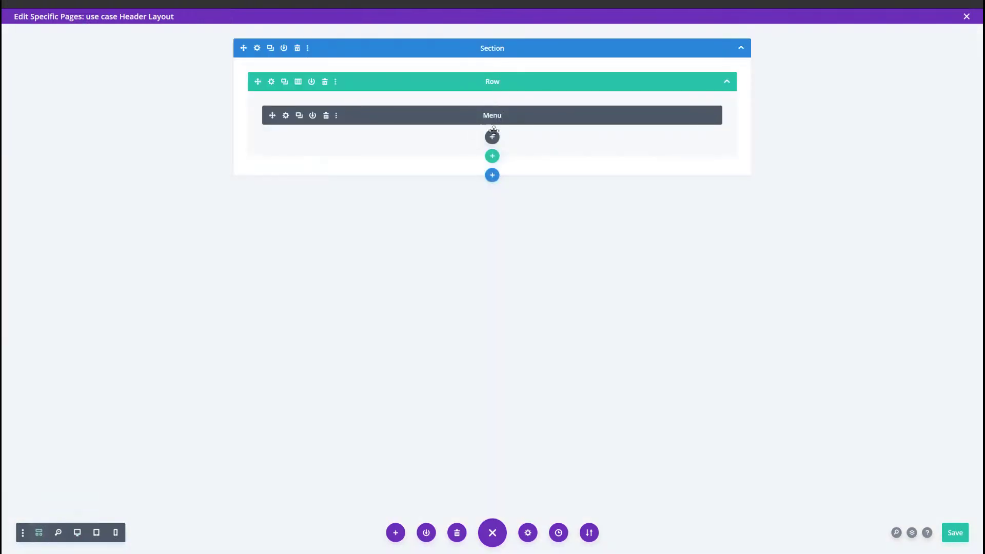
pyautogui.click(492, 137)
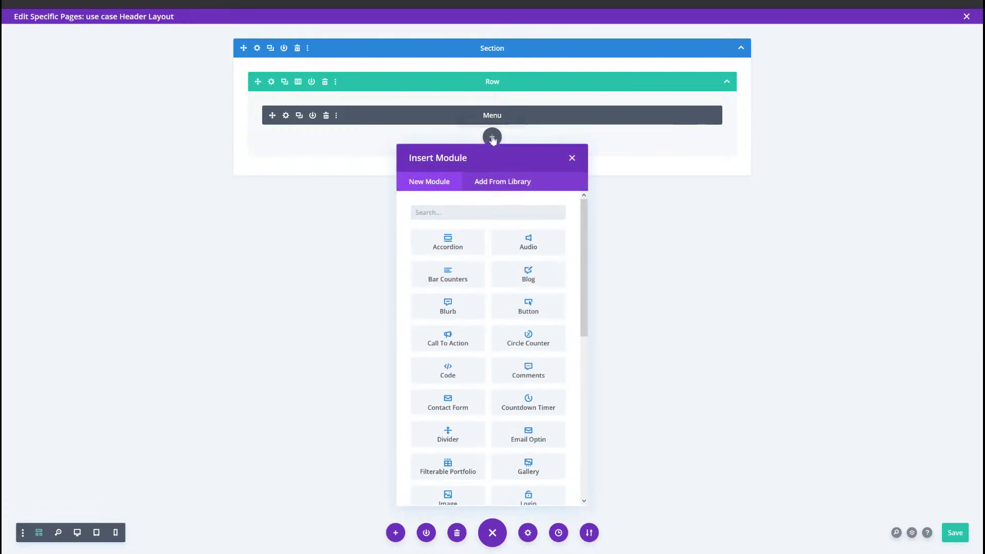
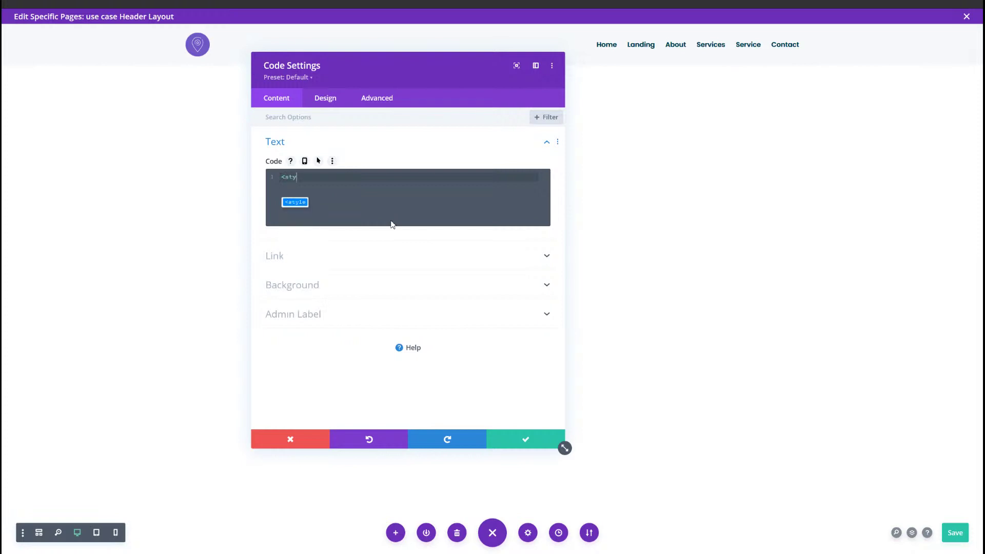
pyautogui.press('Return')
pyautogui.press('Return')
pyautogui.press('Return')
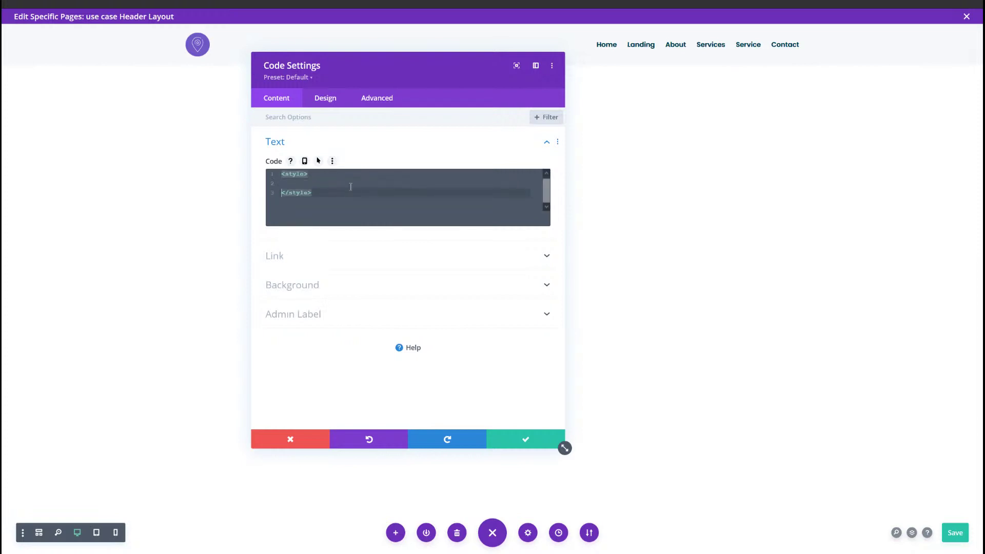
# Step: Add opening and closing script tags below the style block in the Code module
pyautogui.click(333, 195)
pyautogui.press('Return')
pyautogui.press('Return')
pyautogui.write('<s')
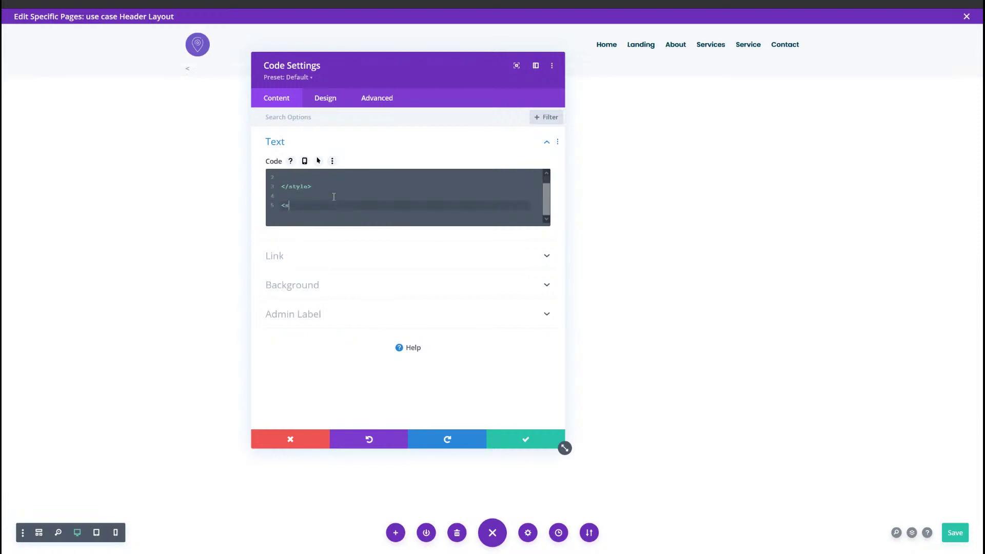
pyautogui.write('cript>')
pyautogui.press('Return')
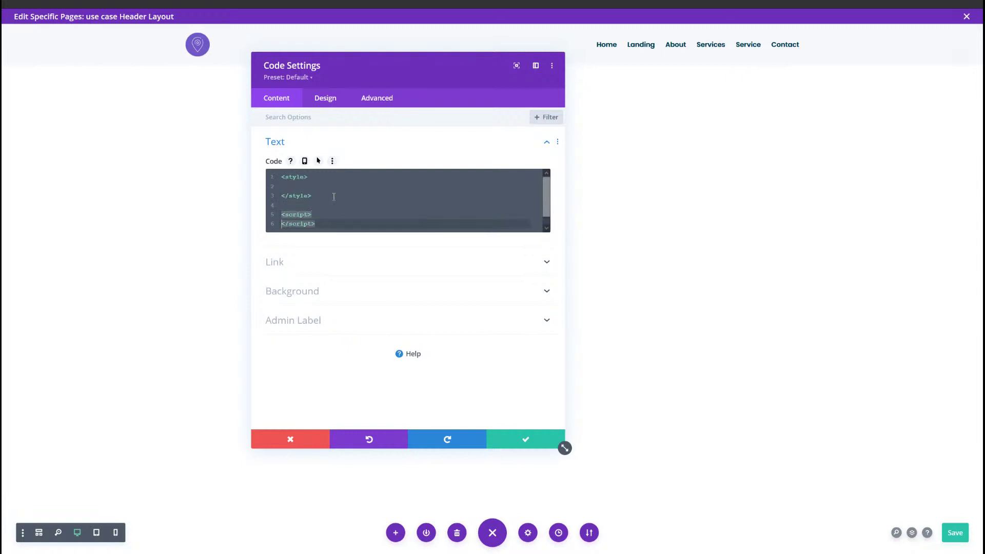
# Step: Put an empty line between the opening and closing script tags in the Code module and save the layout
pyautogui.scroll(1, 306, 187)
pyautogui.click(306, 187)
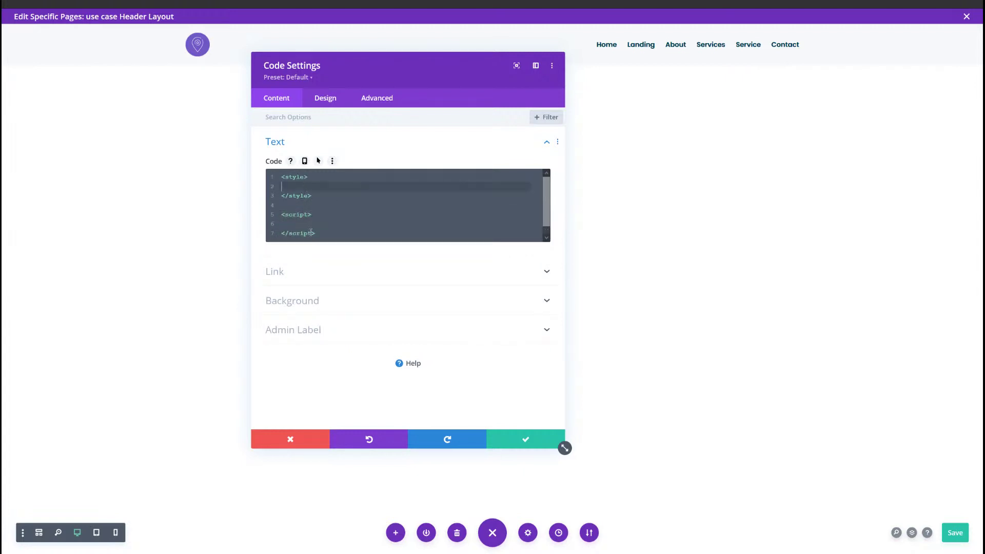
pyautogui.click(298, 223)
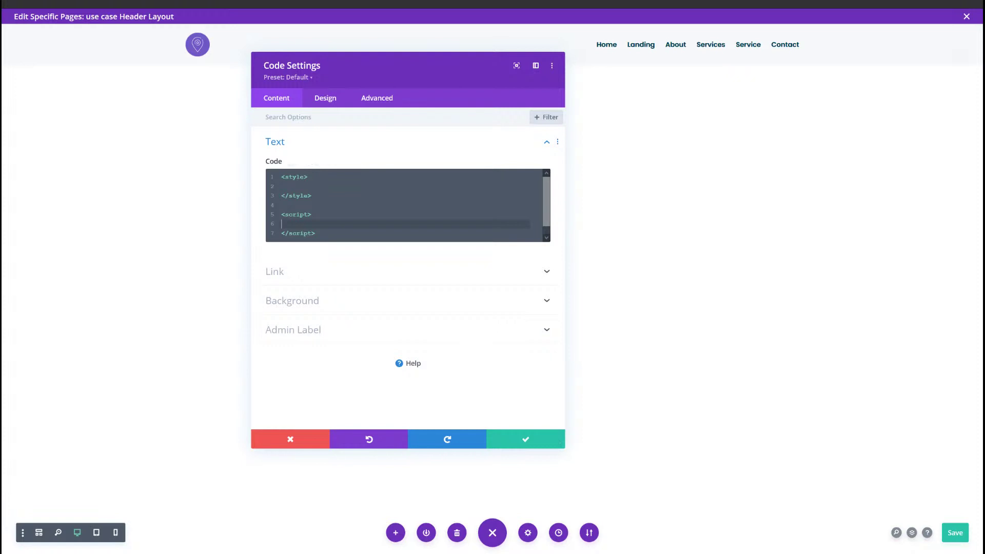
pyautogui.hotkey('ctrl', 's')
# Step: Paste the CSS rules for .toggle-icon:after, #divi-menu .et_pb_menu__menu>nav, .reveal-menu-items and .icon-switch:after between the style tags and save the layout
pyautogui.click(273, 186)
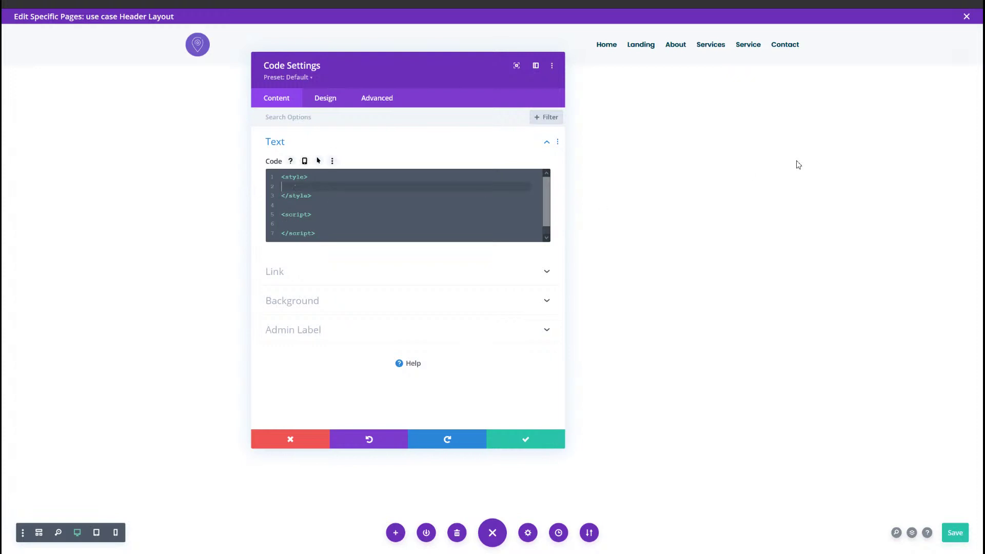
pyautogui.hotkey('ctrl', 'v')
pyautogui.scroll(5, 390, 257)
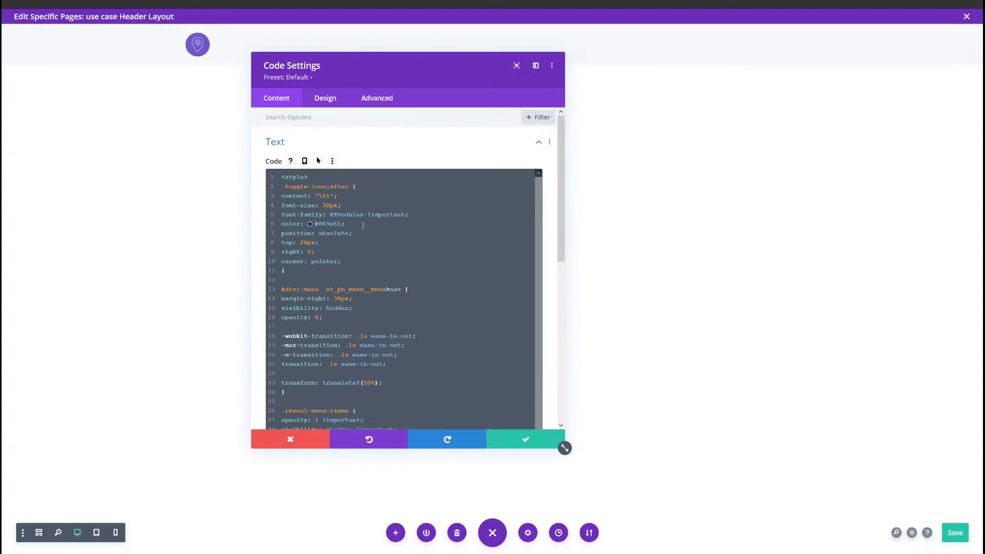
pyautogui.scroll(-1, 360, 227)
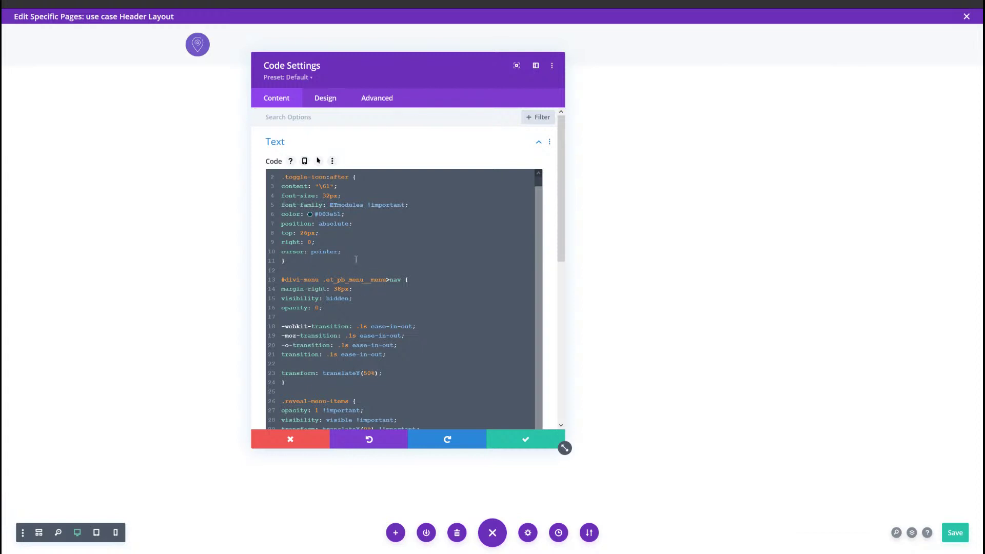
pyautogui.scroll(1, 351, 249)
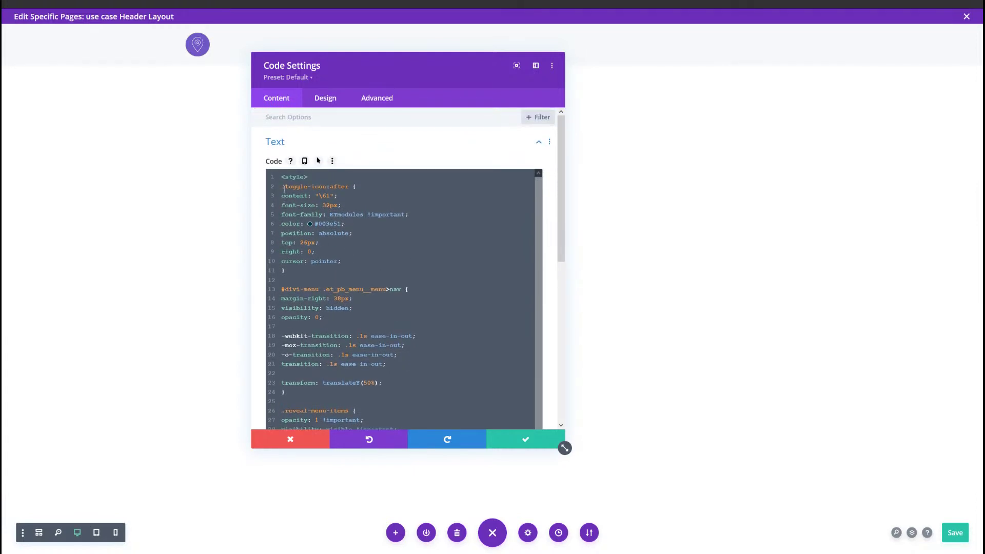
pyautogui.moveTo(282, 186); pyautogui.dragTo(335, 225)
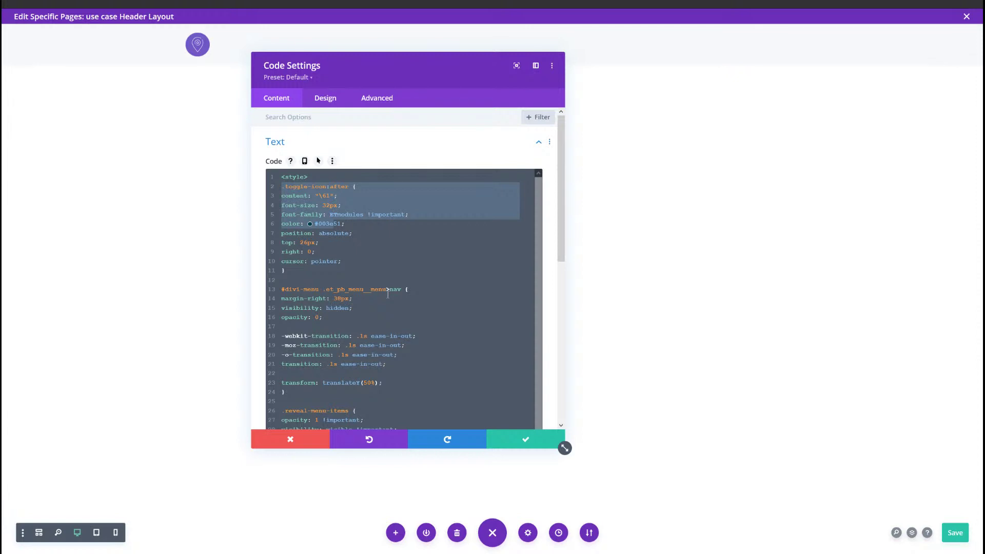
pyautogui.scroll(-1, 388, 295)
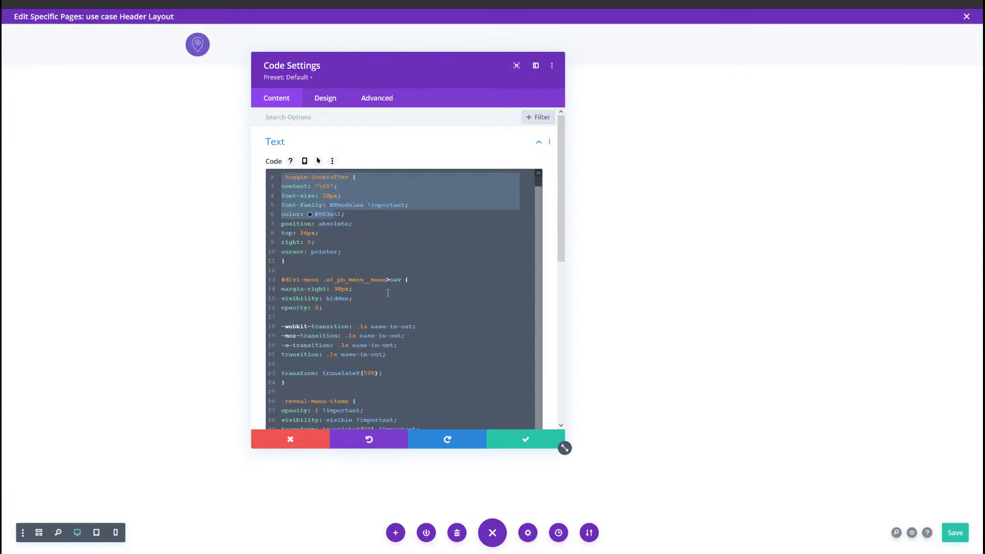
pyautogui.scroll(-5, 399, 292)
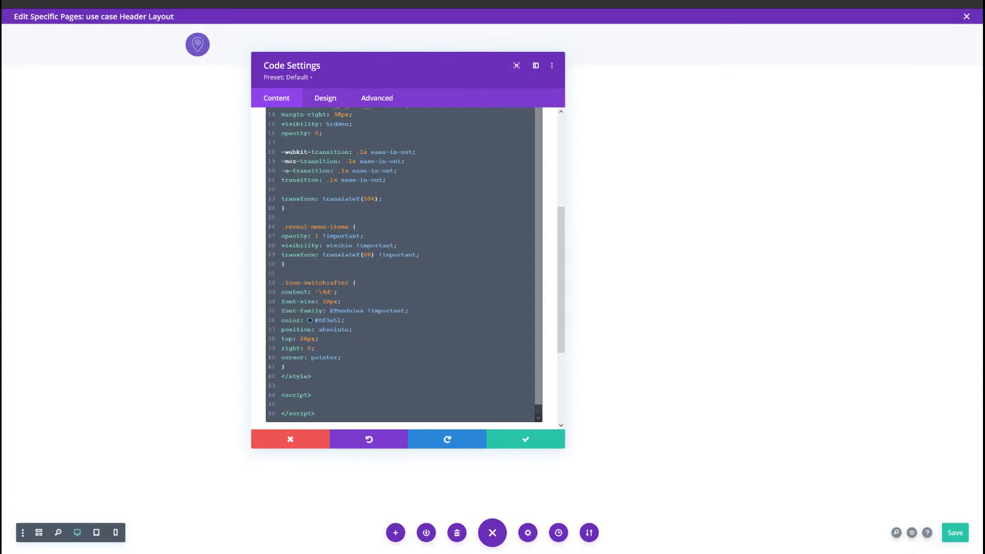
pyautogui.hotkey('ctrl', 's')
# Step: Add a jQuery(function($){ wrapper containing a $(document).ready(function(){ block between the script tags and save the layout
pyautogui.scroll(-1, 418, 294)
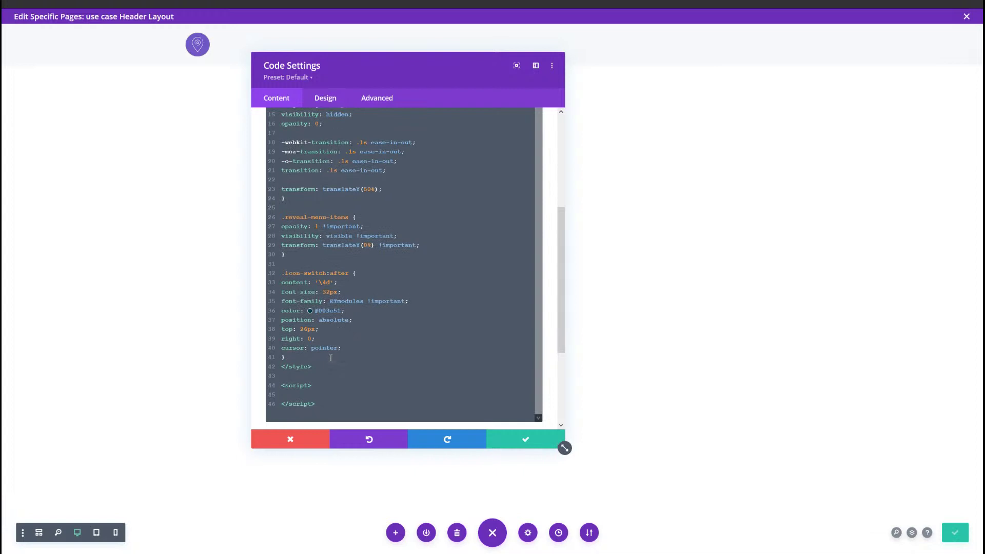
pyautogui.click(326, 396)
pyautogui.write('jQuery(function($){ $(document).ready(function(){  }); });')
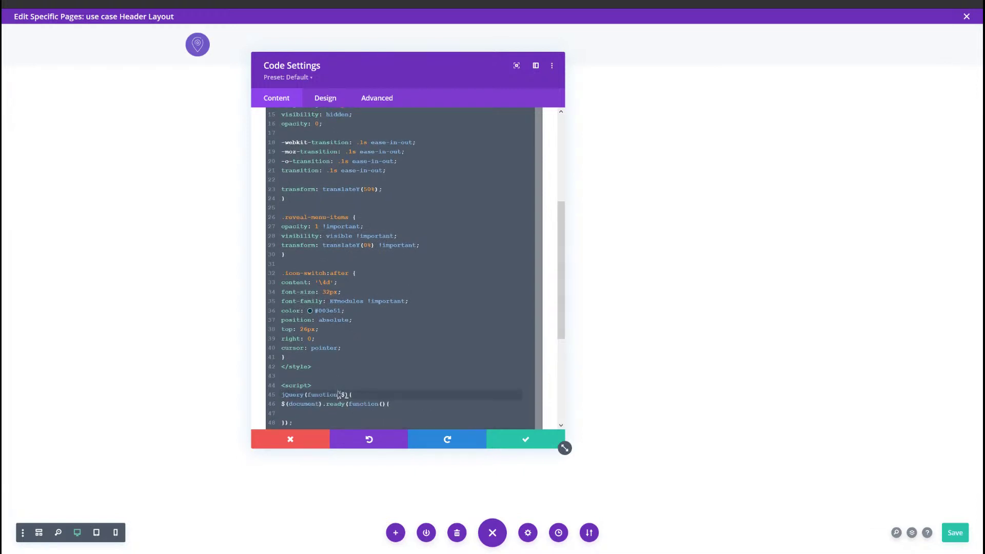
pyautogui.click(344, 411)
pyautogui.scroll(-2, 414, 386)
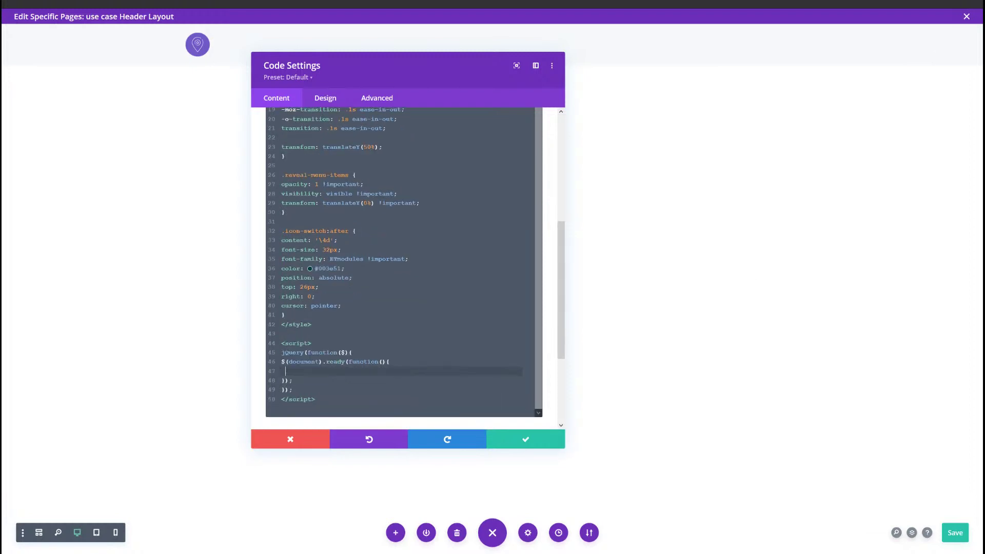
pyautogui.hotkey('ctrl', 's')
# Step: Declare toggleIcon as $('<div class="toggle-icon"></div>') and desktopMenu as $('#divi-menu .et_pb_menu__menu>nav') inside the document-ready function and save
pyautogui.write('var toggleIcon = $(\'<div class="toggle-icon"></div>\'); var desktopMenu = $(\'#divi-menu .et_pb_menu__menu>nav\');')
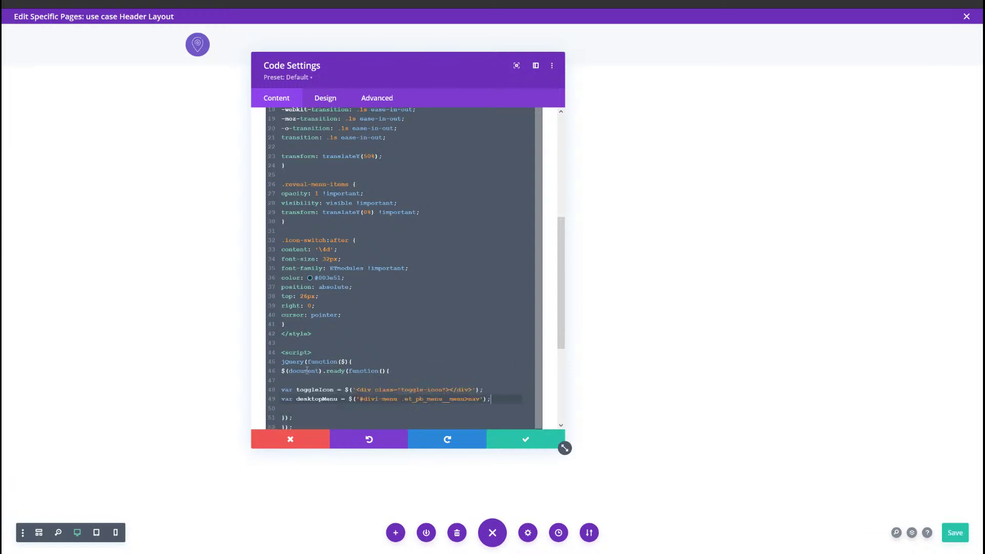
pyautogui.press('Return')
pyautogui.press('Return')
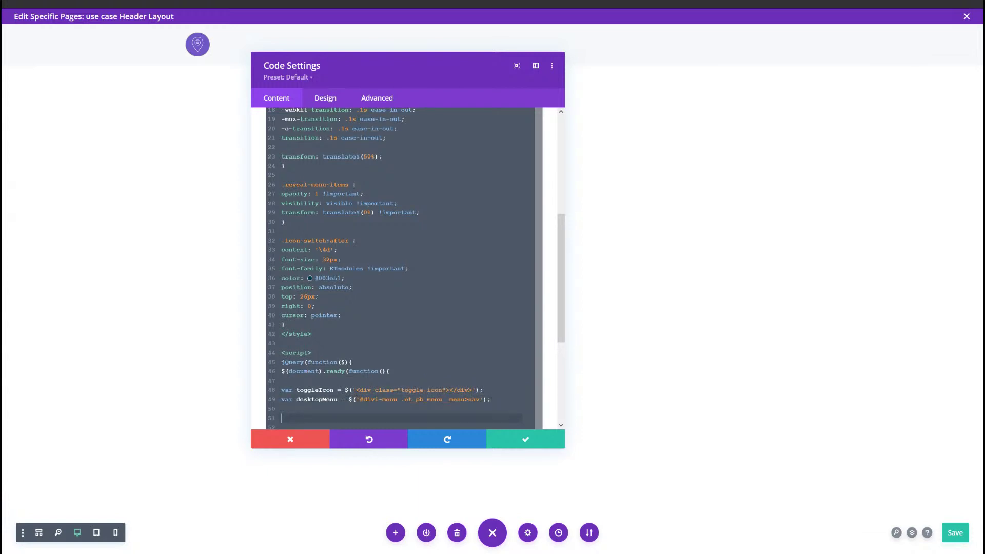
pyautogui.hotkey('ctrl', 's')
# Step: Add the line toggleIcon.insertAfter(desktopMenu); below the two variable declarations and save the layout
pyautogui.moveTo(477, 389); pyautogui.dragTo(366, 390)
pyautogui.click(379, 418)
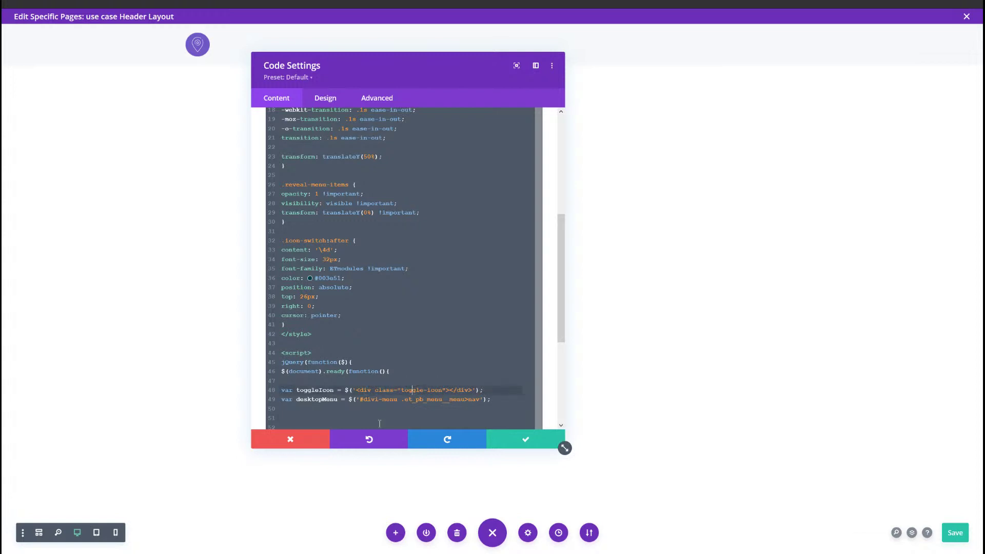
pyautogui.write('toggleIcon.insertAfter(desktopMenu);')
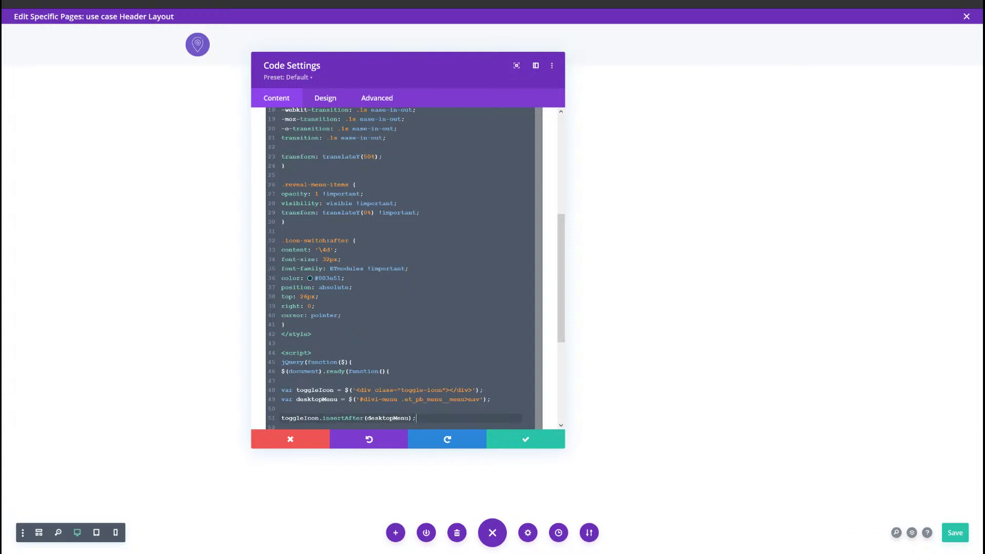
pyautogui.hotkey('ctrl', 's')
# Step: Add a toggleIcon.click function toggling 'reveal-menu-items' on desktopMenu and 'icon-switch' on $(this), then save the Code module and the layout
pyautogui.scroll(-1, 395, 336)
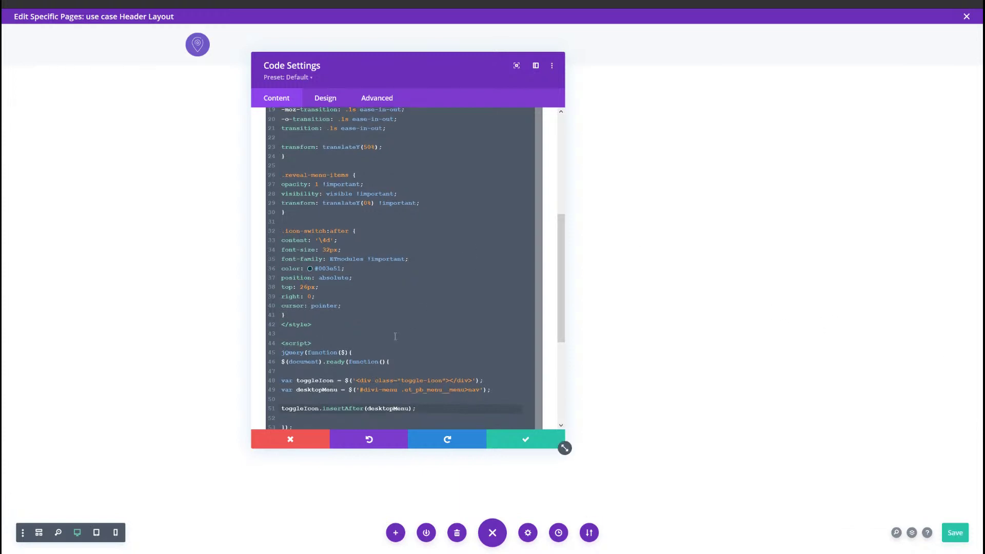
pyautogui.scroll(1, 443, 406)
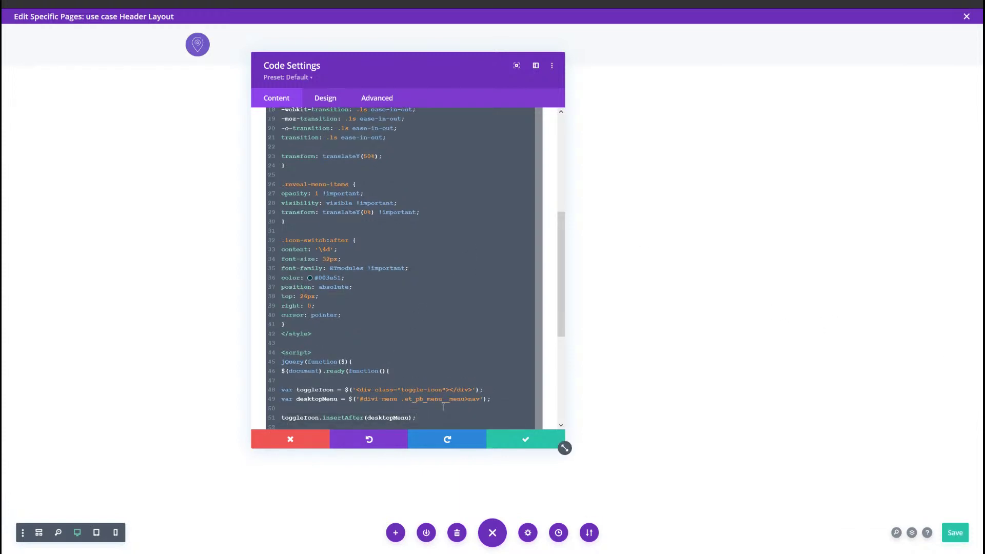
pyautogui.scroll(-1, 412, 355)
pyautogui.scroll(1, 405, 371)
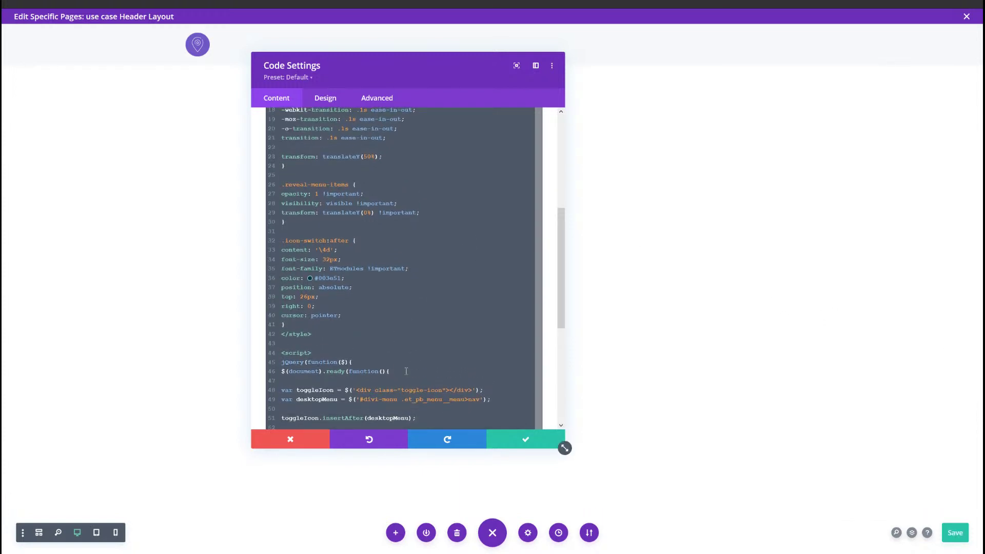
pyautogui.scroll(-10, 406, 371)
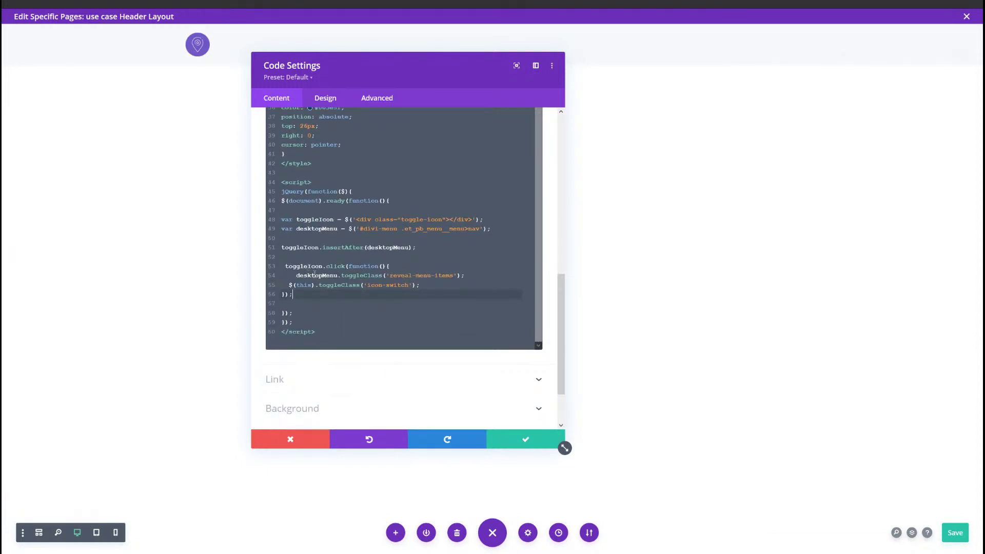
pyautogui.click(294, 265)
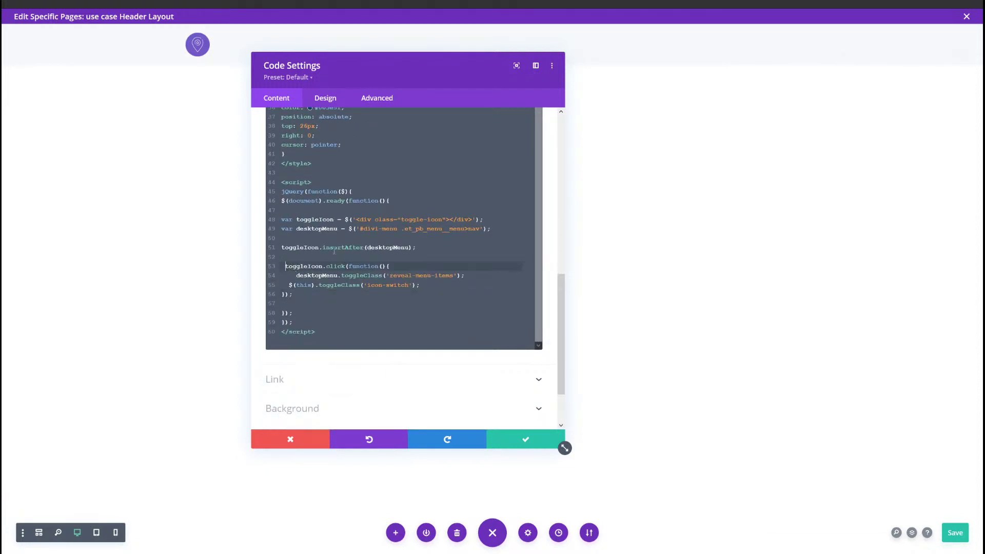
pyautogui.press('BackSpace')
pyautogui.moveTo(297, 294); pyautogui.dragTo(282, 219)
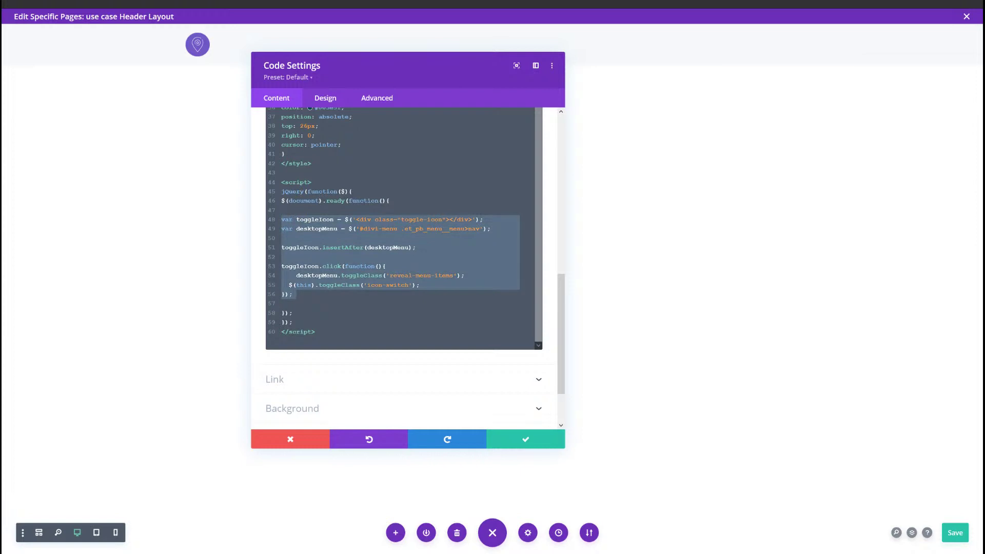
pyautogui.click(516, 443)
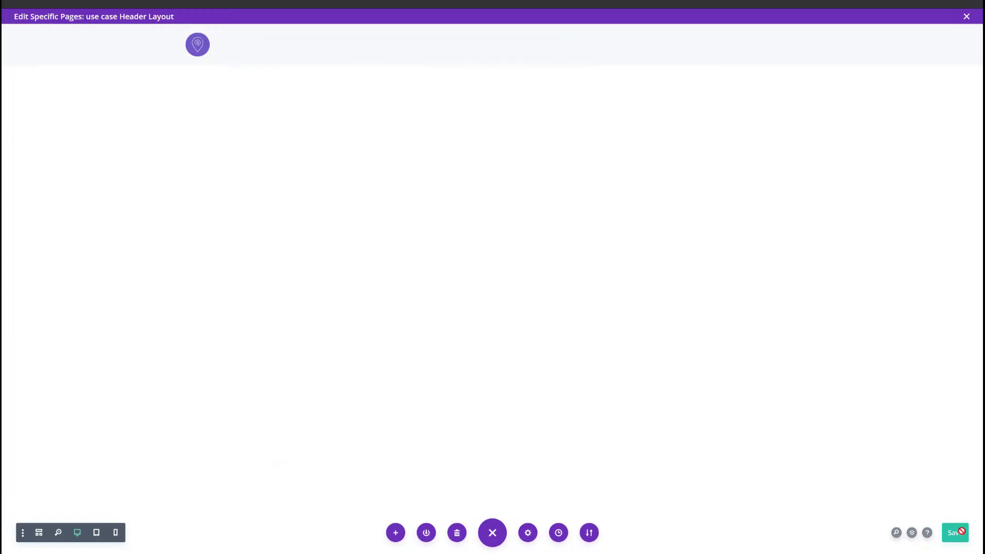
pyautogui.click(955, 532)
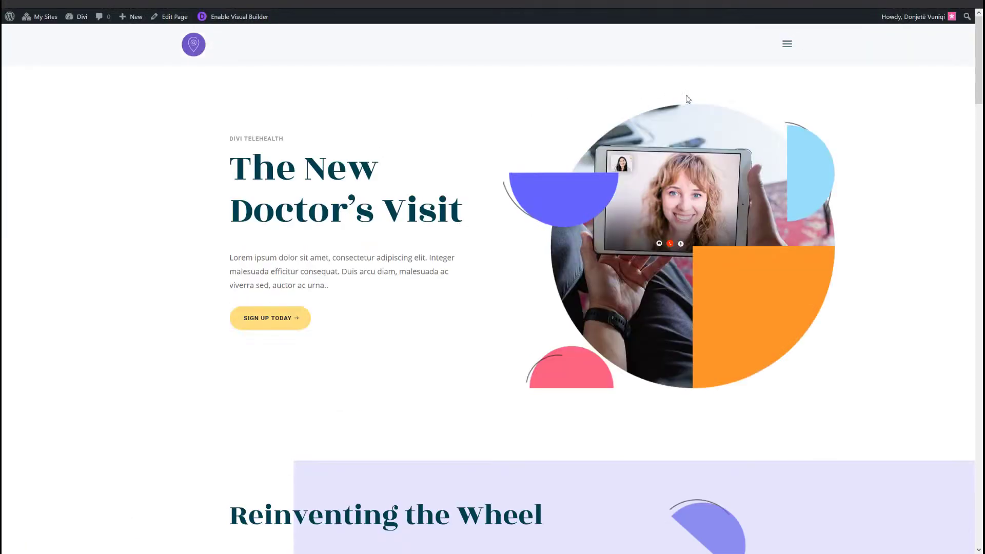
# Step: Test the hamburger icon repeatedly on the live page and check the sticky header while scrolling with the navigation links revealed
pyautogui.click(787, 46)
pyautogui.click(789, 50)
pyautogui.click(789, 48)
pyautogui.click(789, 49)
pyautogui.click(789, 49)
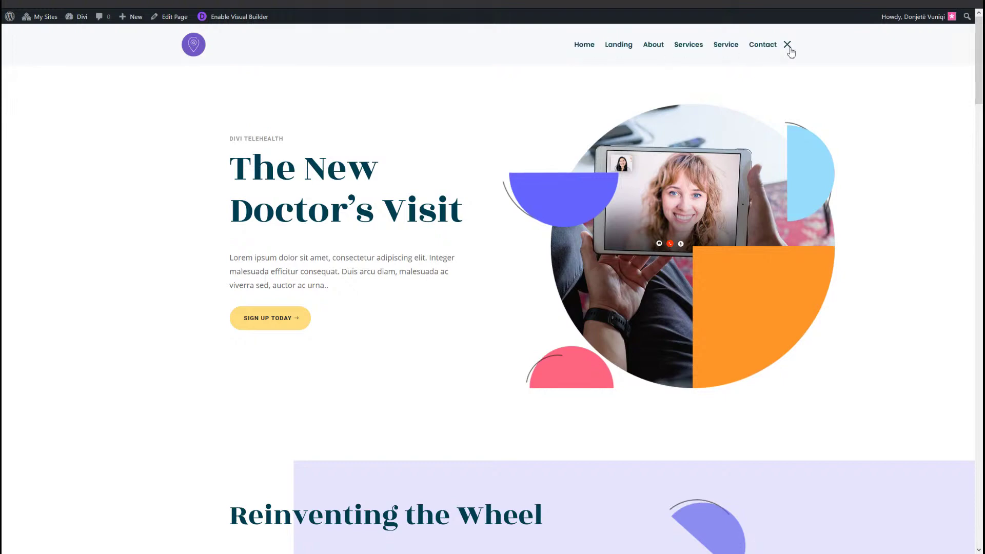
pyautogui.scroll(-8, 773, 115)
pyautogui.scroll(8, 765, 253)
pyautogui.scroll(-15, 759, 312)
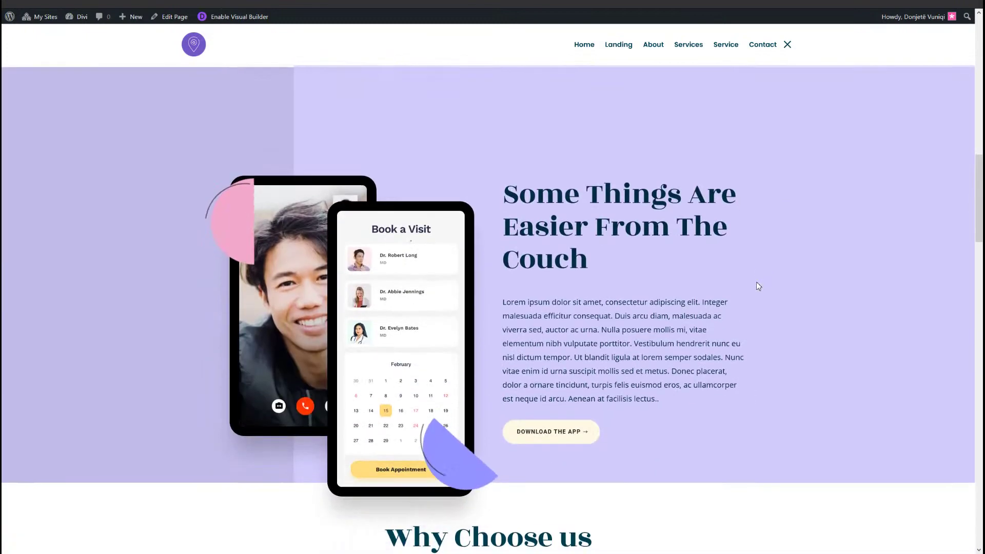
pyautogui.scroll(-4, 758, 284)
pyautogui.scroll(20, 757, 284)
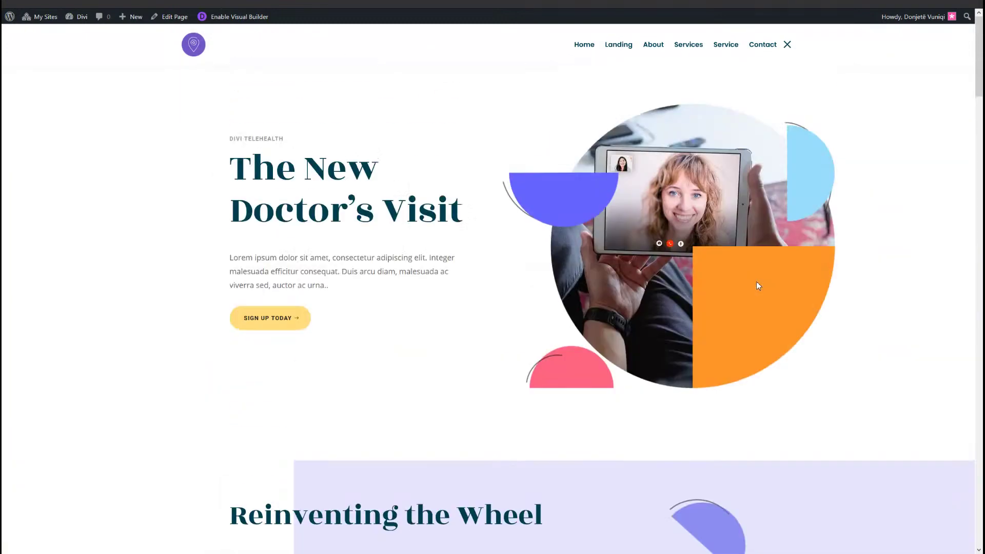
# Step: Hide the navigation links, toggle them several more times, and check the collapsed sticky header while scrolling through the page
pyautogui.click(787, 50)
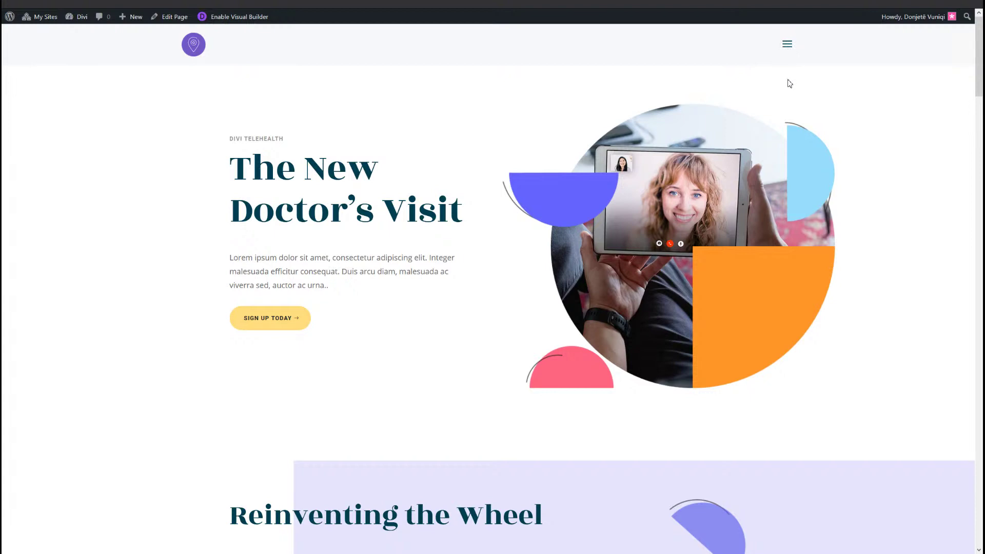
pyautogui.click(794, 46)
pyautogui.click(794, 46)
pyautogui.click(793, 46)
pyautogui.click(792, 45)
pyautogui.scroll(-5, 832, 191)
pyautogui.scroll(-18, 831, 190)
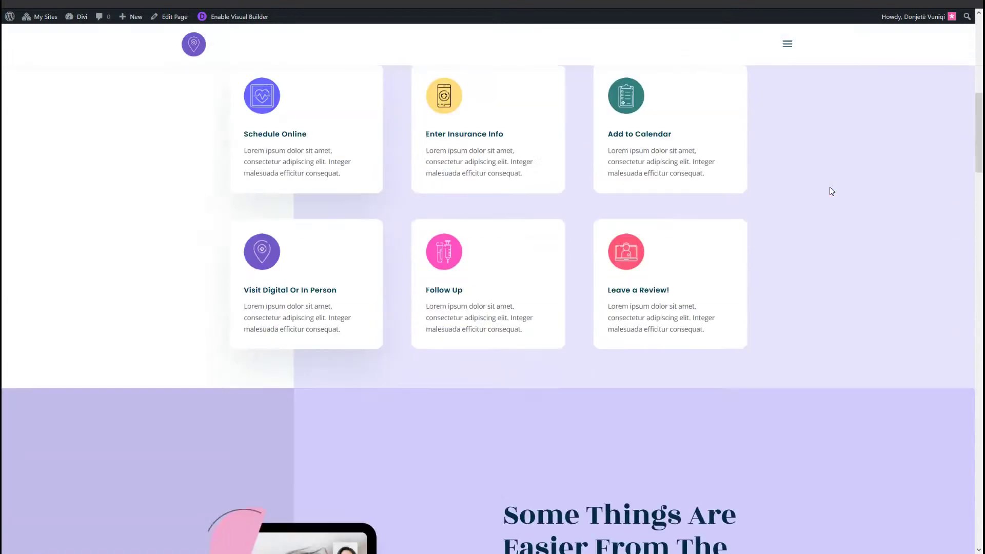
pyautogui.scroll(-12, 835, 183)
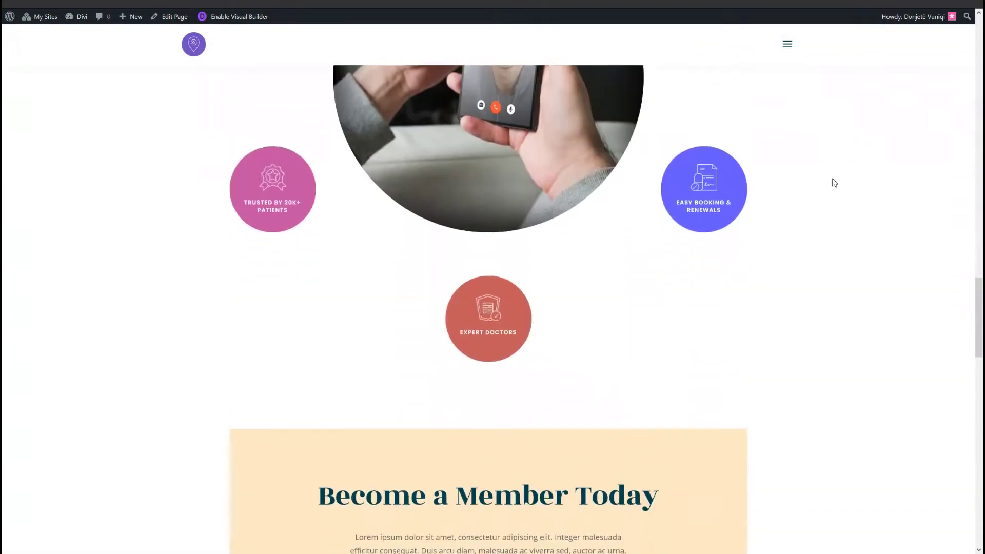
pyautogui.scroll(20, 835, 183)
pyautogui.scroll(3, 866, 158)
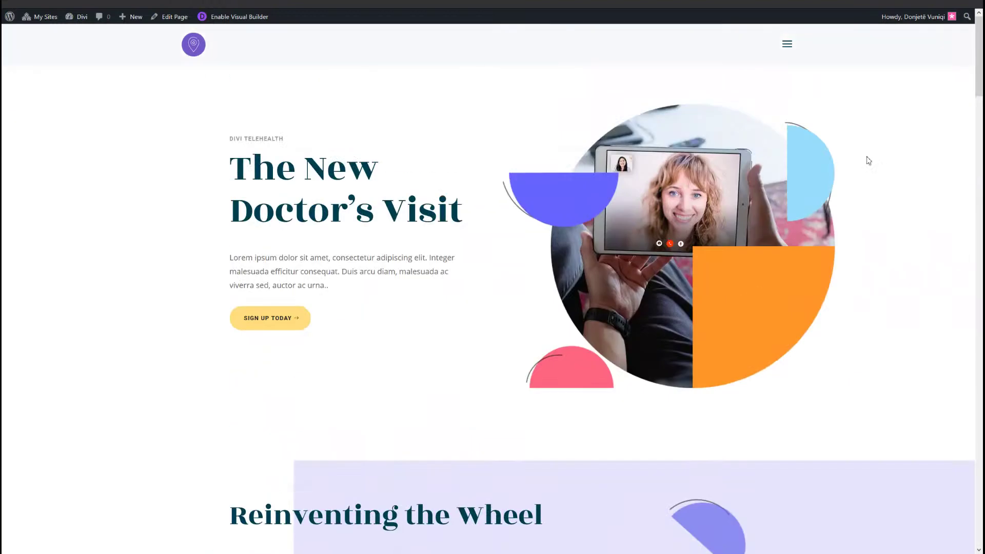